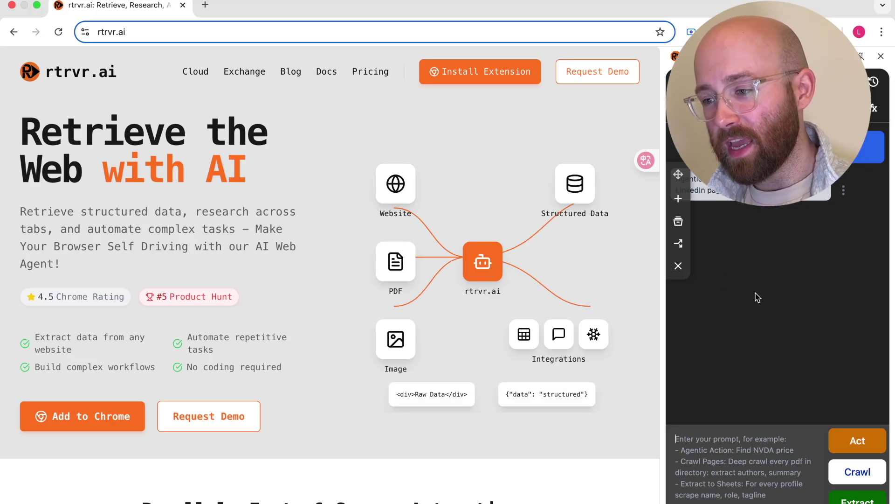
- View the extension's task history, then return to the empty prompt view
{"action": "left_click", "coordinate": [874, 82]}
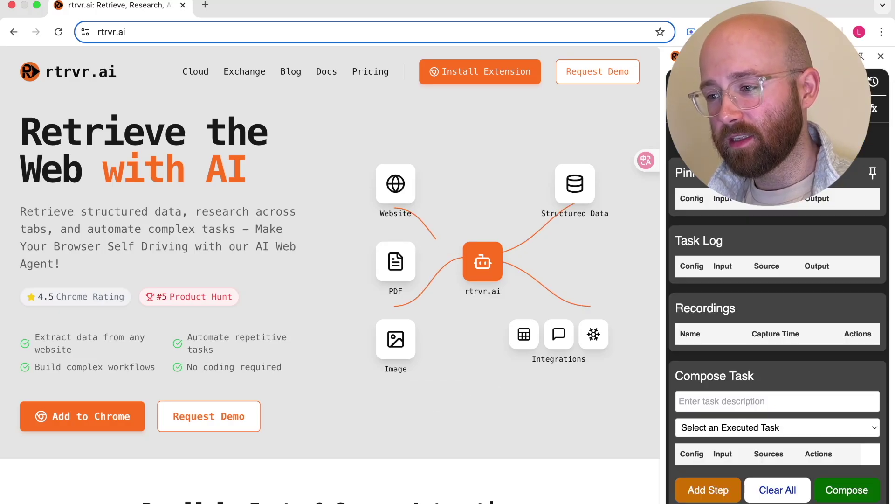
{"action": "left_click", "coordinate": [873, 83]}
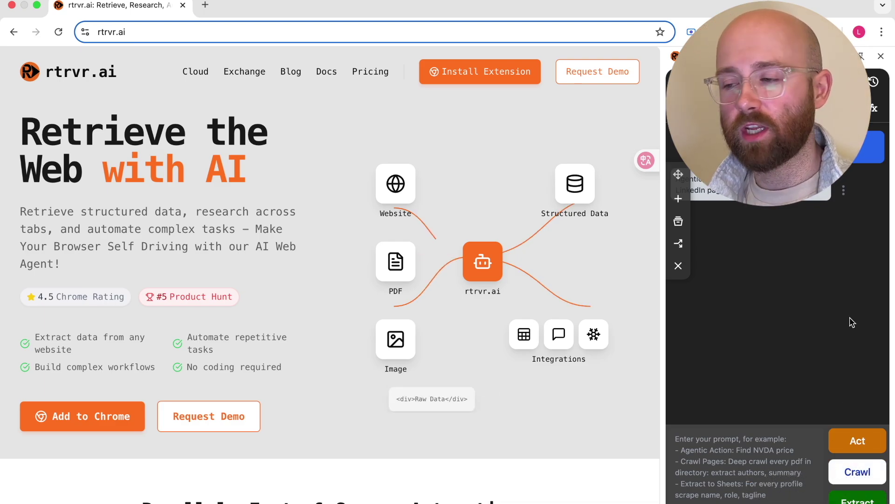
- Close the rtrvr.ai side panel so the homepage fills the browser window
{"action": "left_click", "coordinate": [881, 56]}
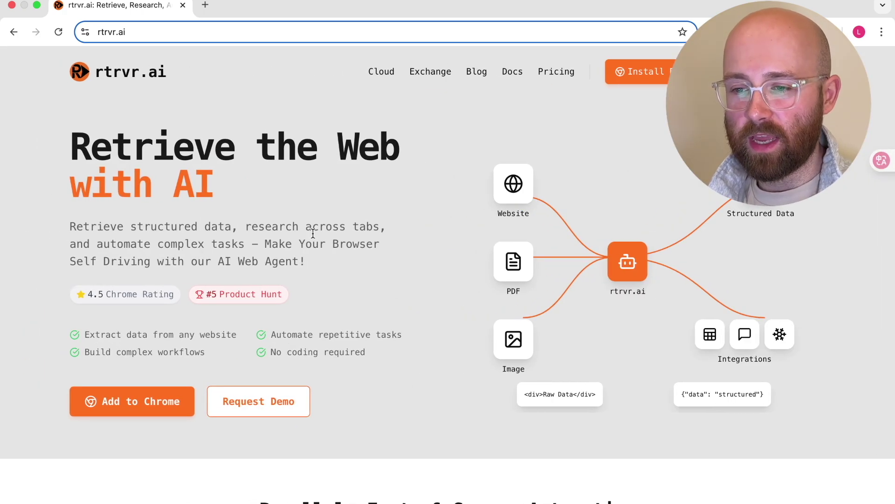
{"action": "left_click_drag", "start_coordinate": [70, 132], "coordinate": [254, 194]}
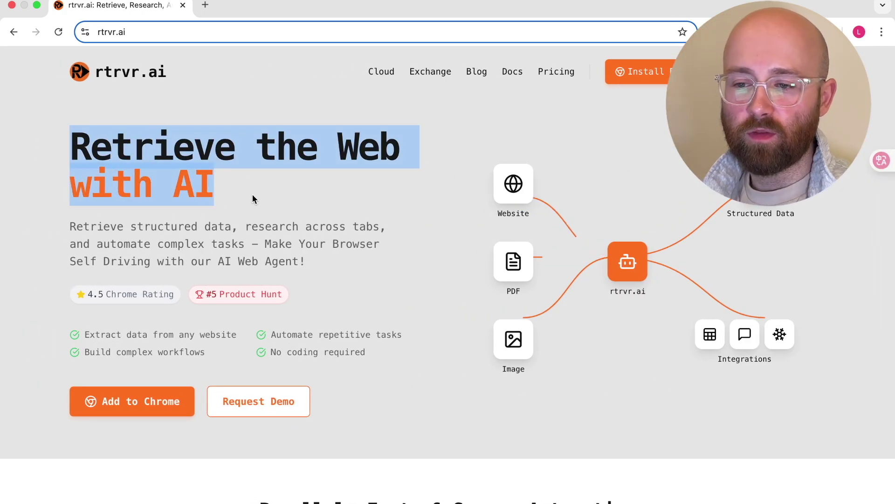
{"action": "left_click", "coordinate": [587, 100]}
{"action": "left_click", "coordinate": [829, 32]}
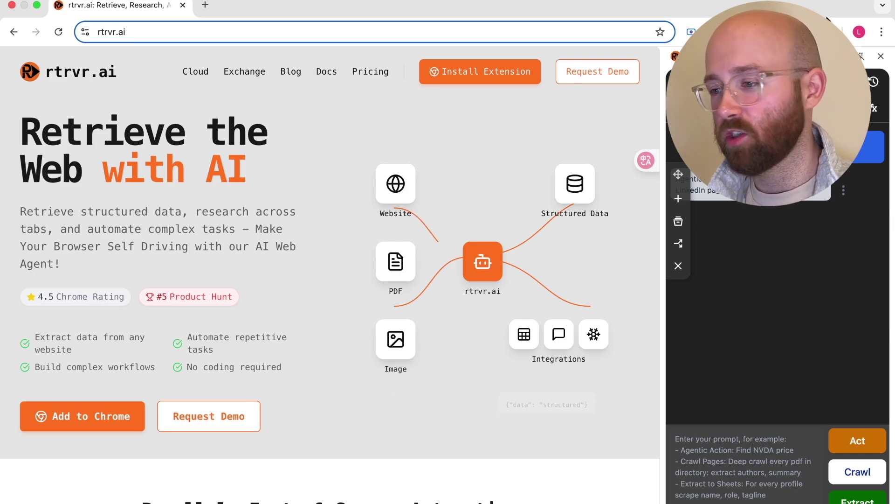
{"action": "left_click", "coordinate": [830, 32]}
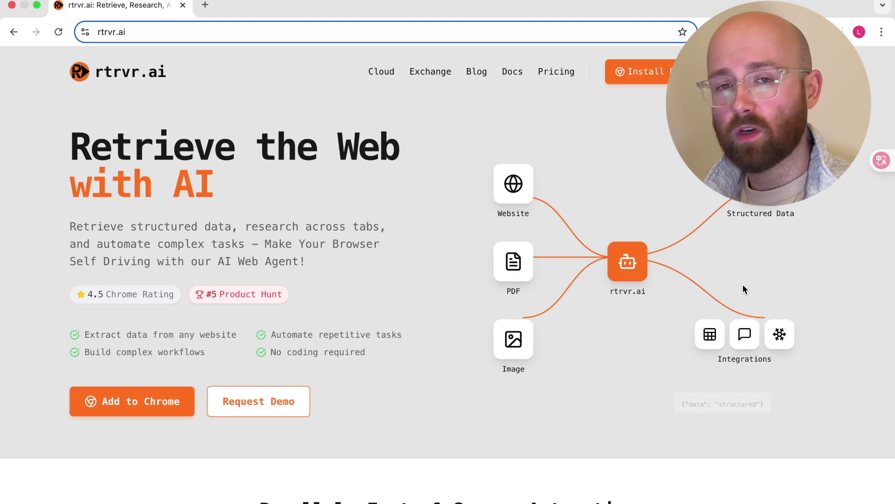
- Scroll down the rtrvr.ai homepage to the security section
{"action": "scroll", "coordinate": [743, 286], "scroll_direction": "down", "scroll_amount": 2}
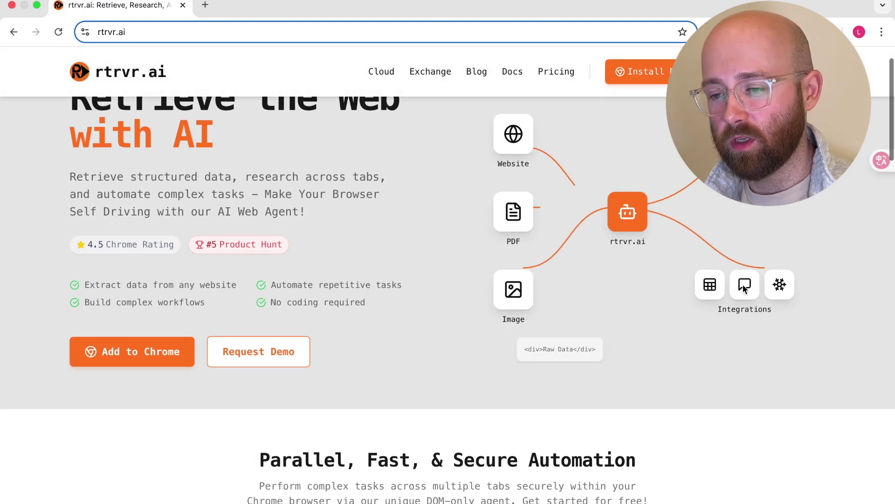
{"action": "scroll", "coordinate": [744, 286], "scroll_direction": "down", "scroll_amount": 2}
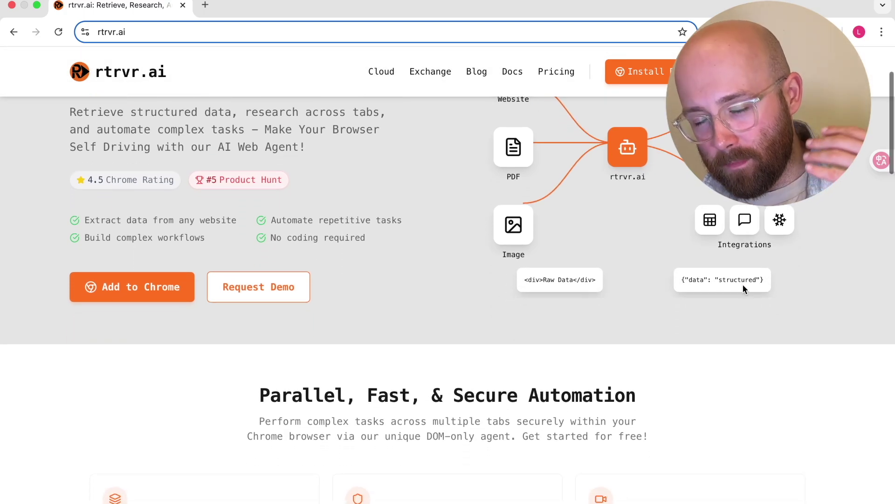
{"action": "scroll", "coordinate": [743, 286], "scroll_direction": "down", "scroll_amount": 7}
{"action": "scroll", "coordinate": [743, 287], "scroll_direction": "down", "scroll_amount": 5}
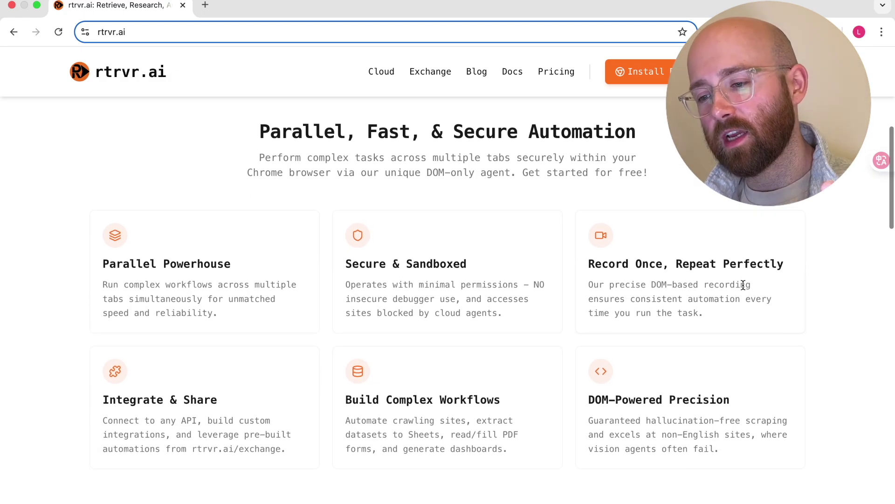
{"action": "scroll", "coordinate": [743, 285], "scroll_direction": "down", "scroll_amount": 10}
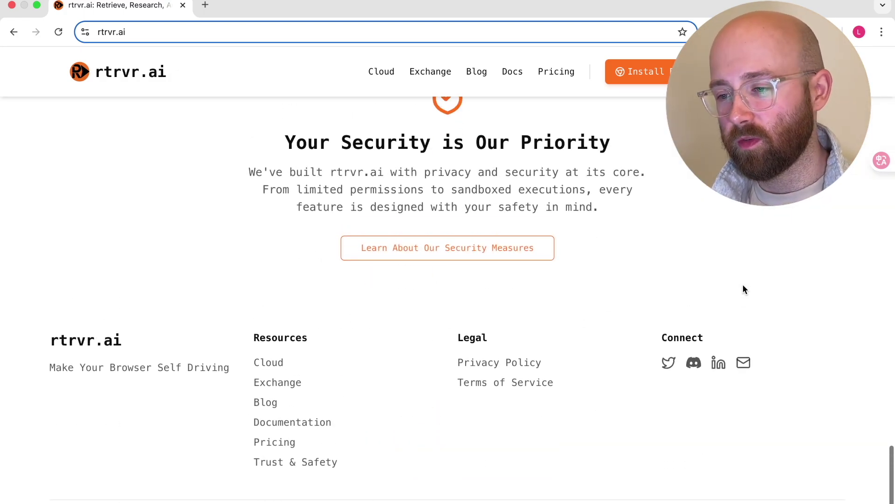
- Open the security measures page in a new tab and scroll through Trust & Safety
{"action": "left_click", "coordinate": [416, 254], "text": "super"}
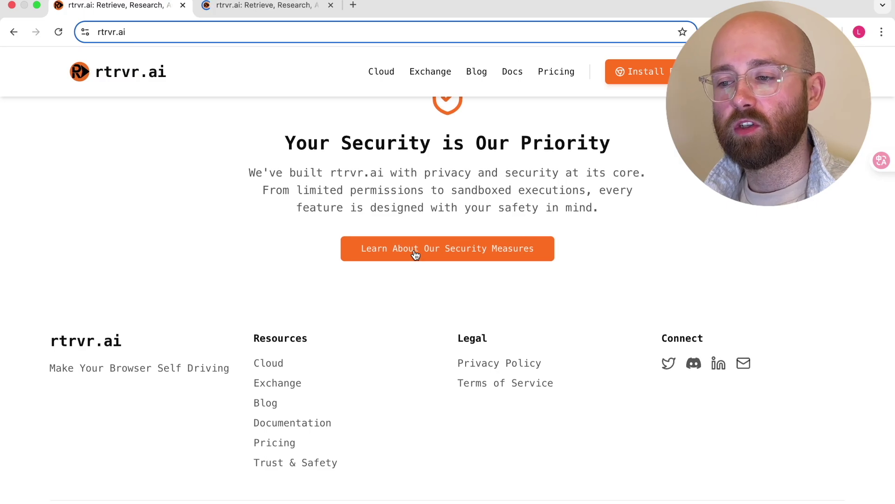
{"action": "scroll", "coordinate": [327, 85], "scroll_direction": "up", "scroll_amount": 1}
{"action": "left_click", "coordinate": [279, 5]}
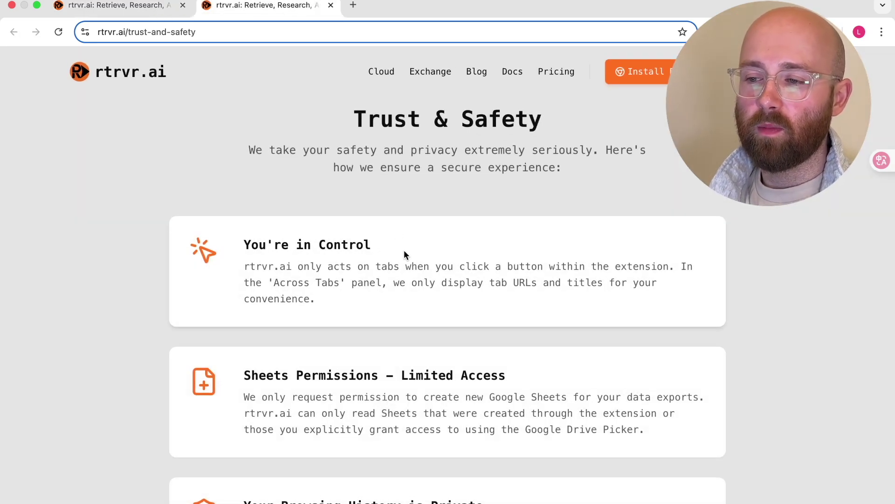
{"action": "scroll", "coordinate": [404, 252], "scroll_direction": "down", "scroll_amount": 2}
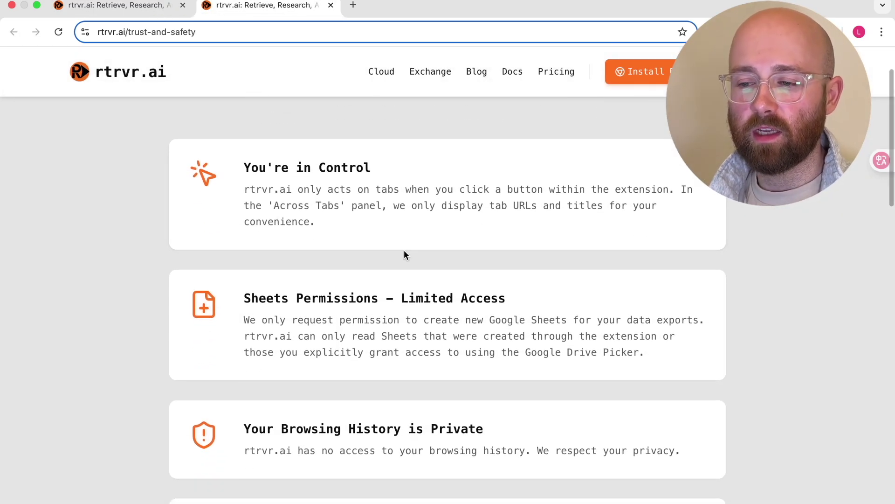
{"action": "scroll", "coordinate": [404, 252], "scroll_direction": "down", "scroll_amount": 1}
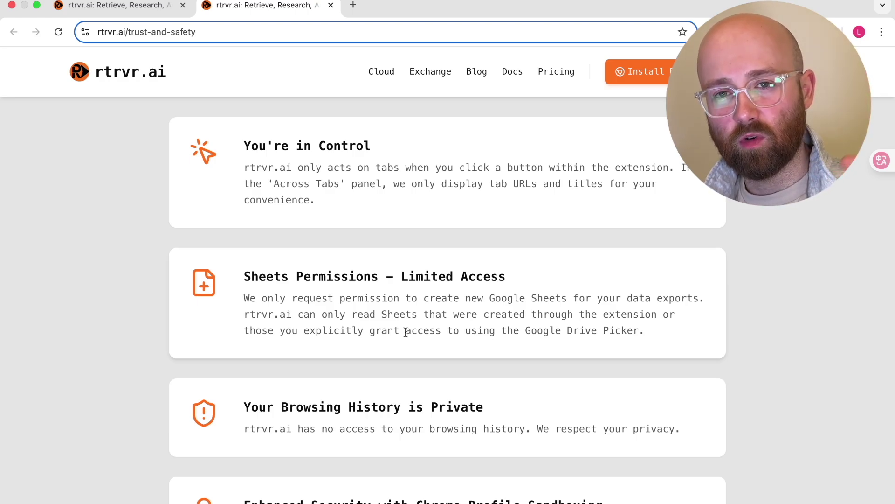
{"action": "scroll", "coordinate": [405, 333], "scroll_direction": "down", "scroll_amount": 4}
- Highlight 'Sandboxing' on the page, then return to the rtrvr.ai homepage tab
{"action": "double_click", "coordinate": [540, 313]}
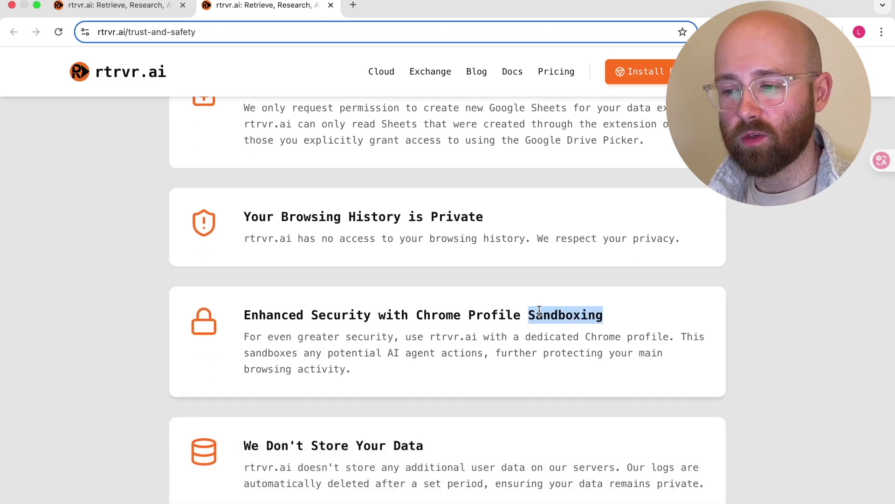
{"action": "left_click", "coordinate": [472, 331]}
{"action": "scroll", "coordinate": [472, 333], "scroll_direction": "up", "scroll_amount": 6}
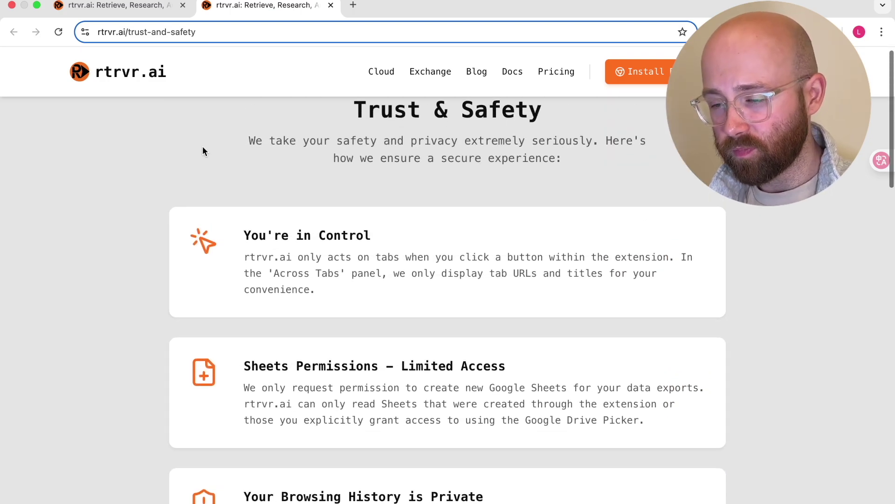
{"action": "left_click", "coordinate": [151, 3]}
{"action": "left_click", "coordinate": [331, 5]}
{"action": "scroll", "coordinate": [324, 138], "scroll_direction": "up", "scroll_amount": 10}
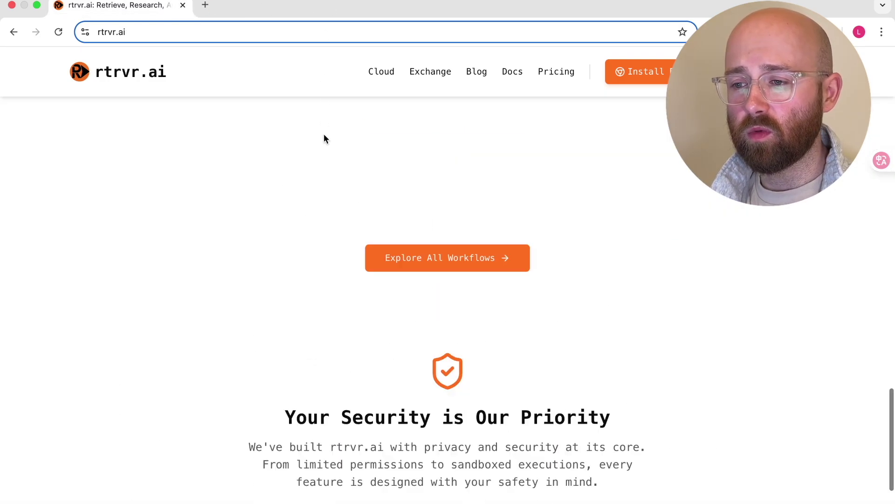
{"action": "scroll", "coordinate": [323, 135], "scroll_direction": "up", "scroll_amount": 8}
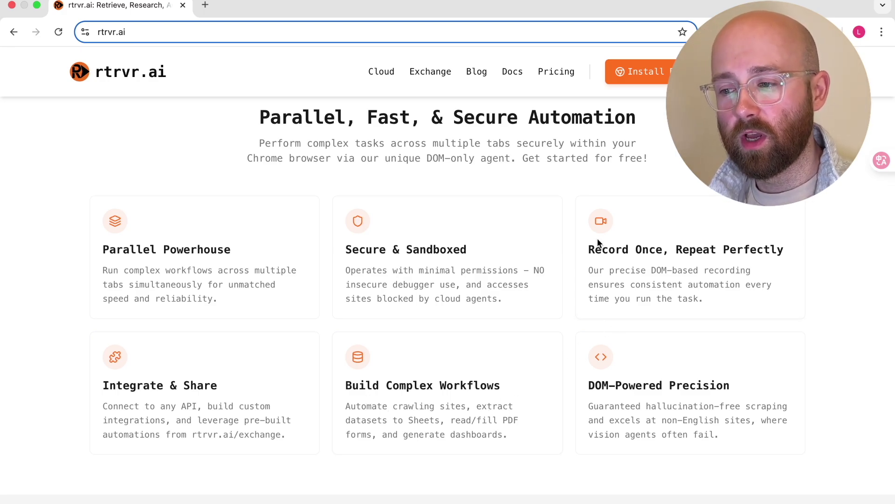
{"action": "left_click_drag", "start_coordinate": [590, 248], "coordinate": [785, 260]}
{"action": "left_click", "coordinate": [784, 260]}
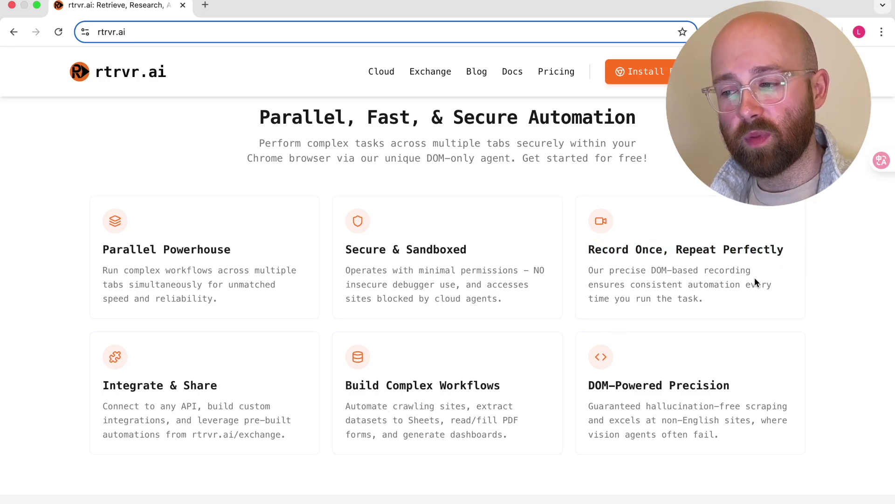
{"action": "left_click_drag", "start_coordinate": [708, 299], "coordinate": [589, 246]}
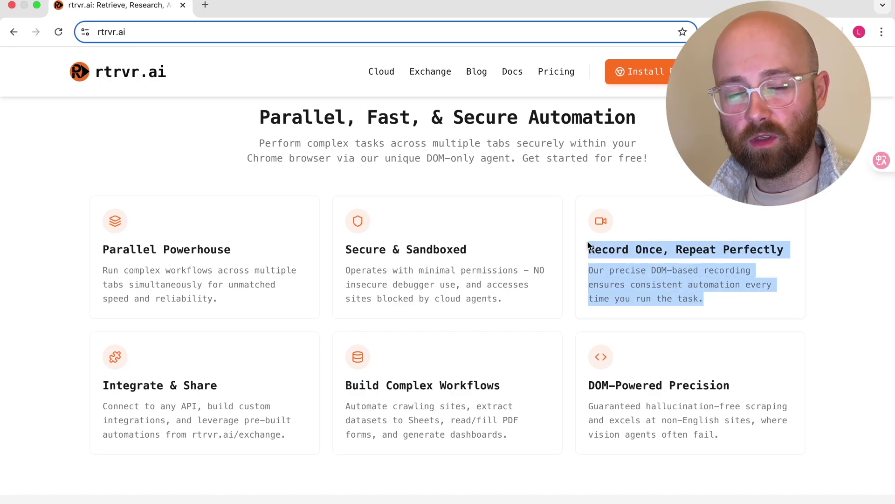
{"action": "left_click", "coordinate": [617, 252]}
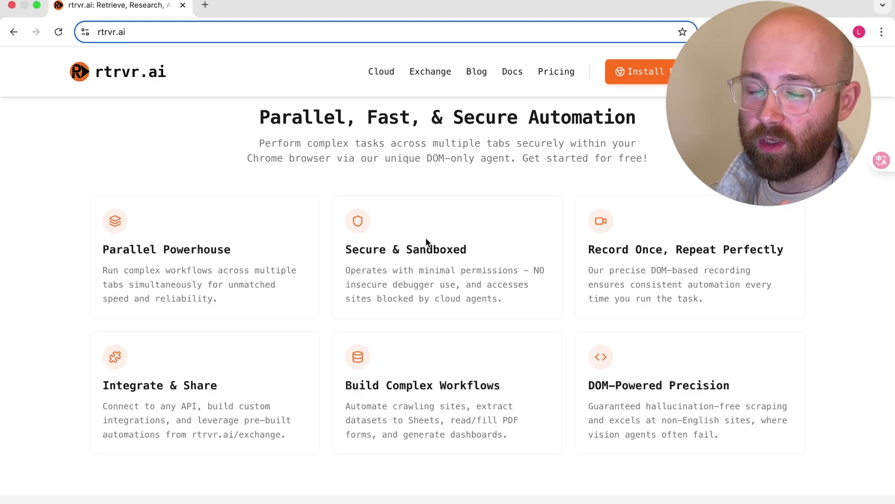
{"action": "left_click_drag", "start_coordinate": [103, 249], "coordinate": [217, 301]}
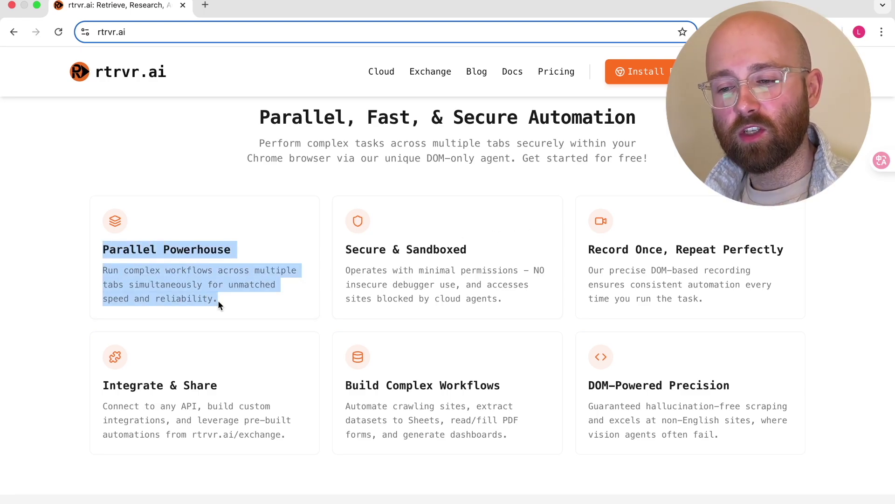
{"action": "left_click_drag", "start_coordinate": [348, 251], "coordinate": [433, 285]}
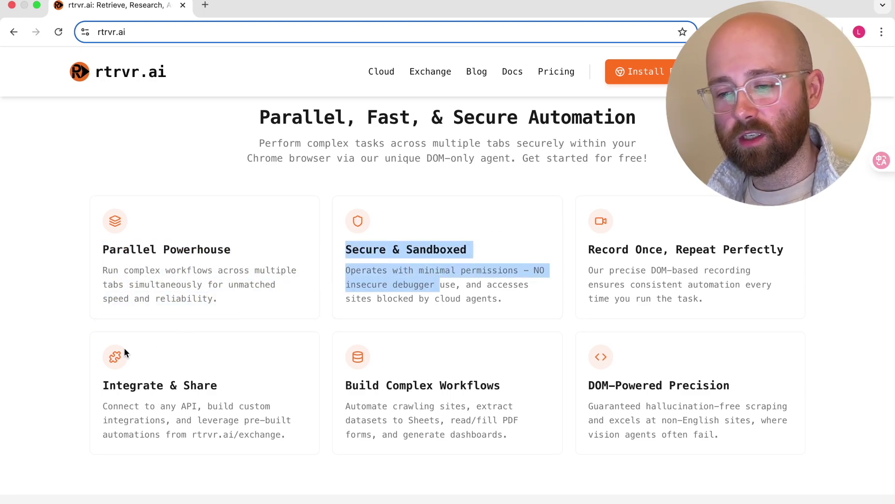
{"action": "left_click_drag", "start_coordinate": [104, 386], "coordinate": [285, 435]}
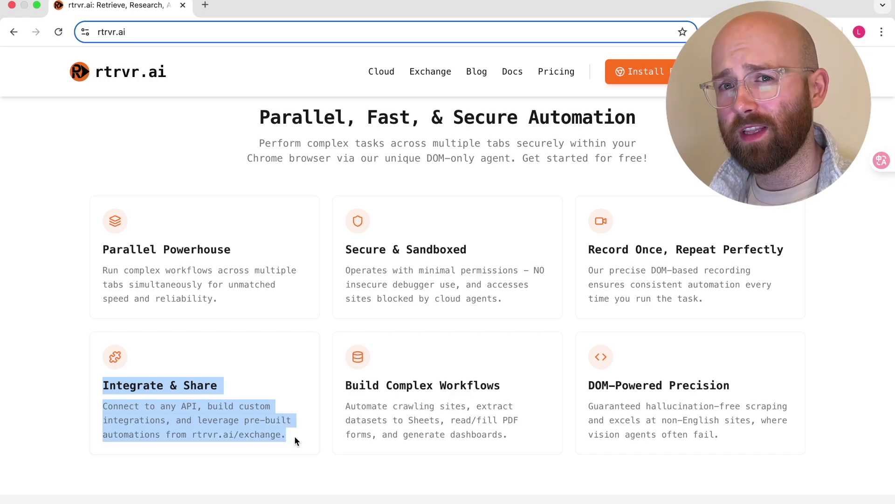
{"action": "left_click", "coordinate": [592, 382]}
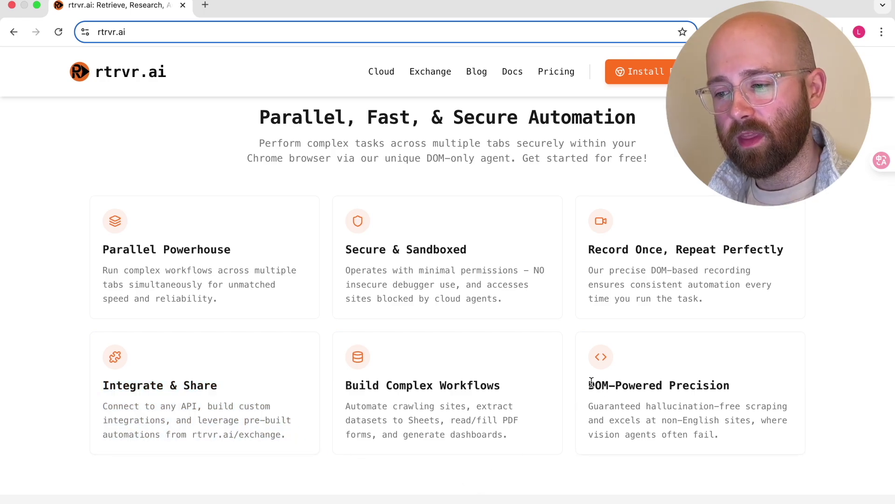
{"action": "left_click_drag", "start_coordinate": [719, 434], "coordinate": [737, 405]}
{"action": "left_click", "coordinate": [654, 402]}
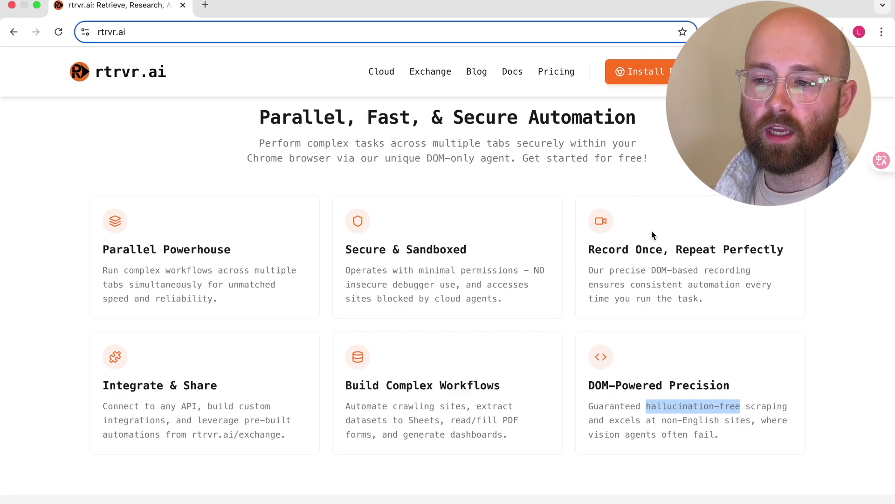
{"action": "left_click", "coordinate": [694, 211]}
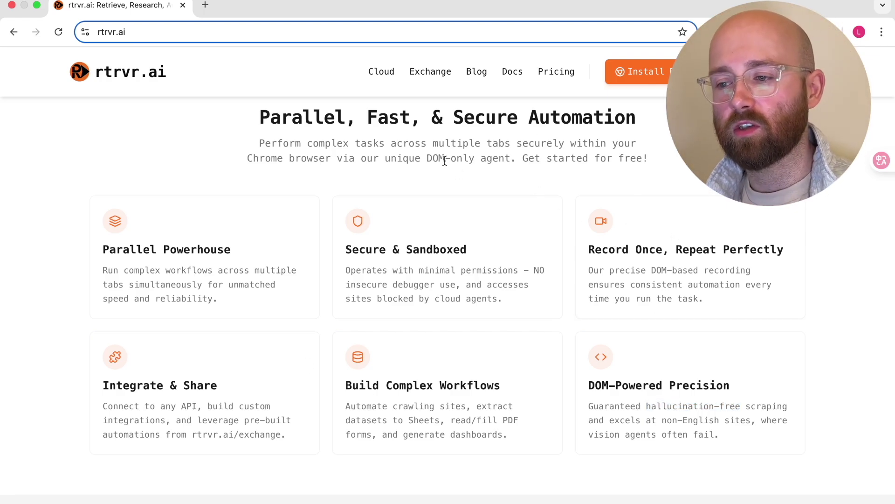
{"action": "left_click_drag", "start_coordinate": [427, 154], "coordinate": [496, 155]}
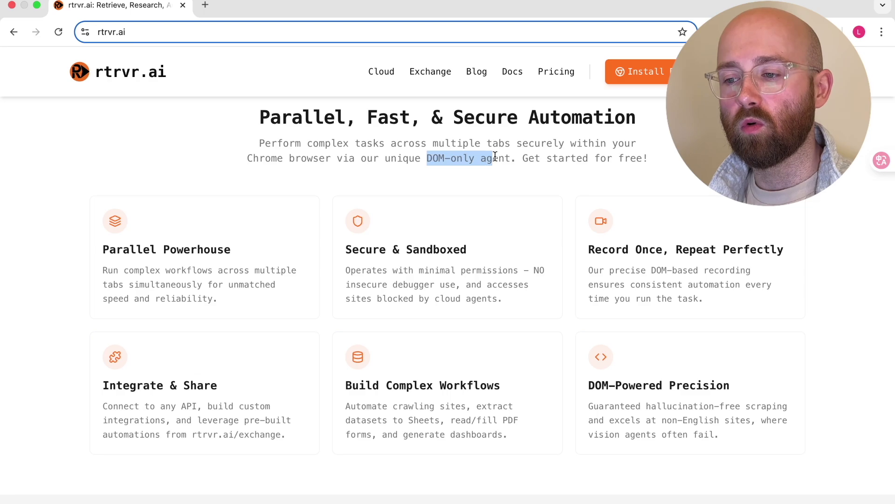
{"action": "left_click", "coordinate": [575, 183]}
{"action": "scroll", "coordinate": [576, 183], "scroll_direction": "up", "scroll_amount": 8}
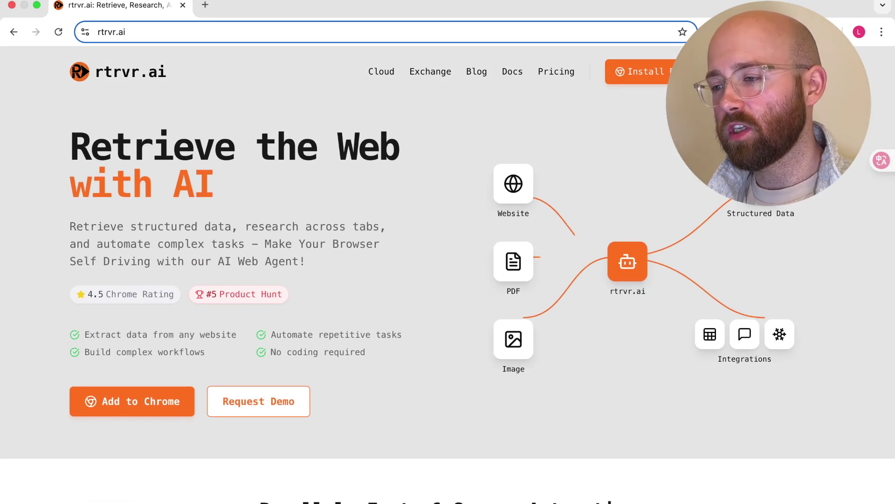
- Reopen the rtrvr.ai side panel with Alt+Shift+R and clear all previous history
{"action": "key", "text": "alt+shift+r"}
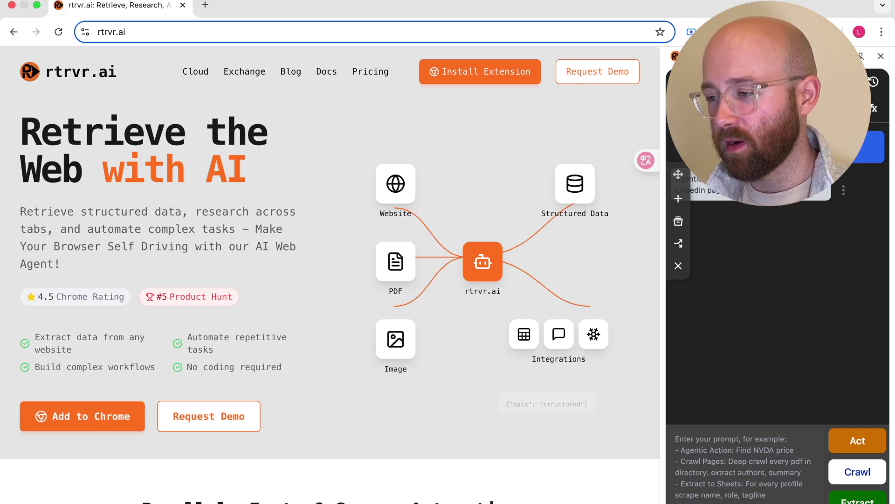
{"action": "right_click", "coordinate": [706, 183]}
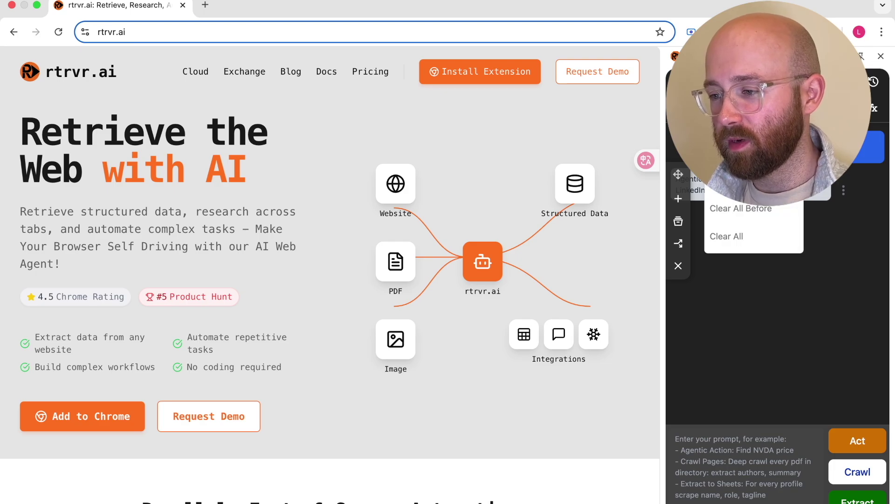
{"action": "left_click", "coordinate": [739, 236]}
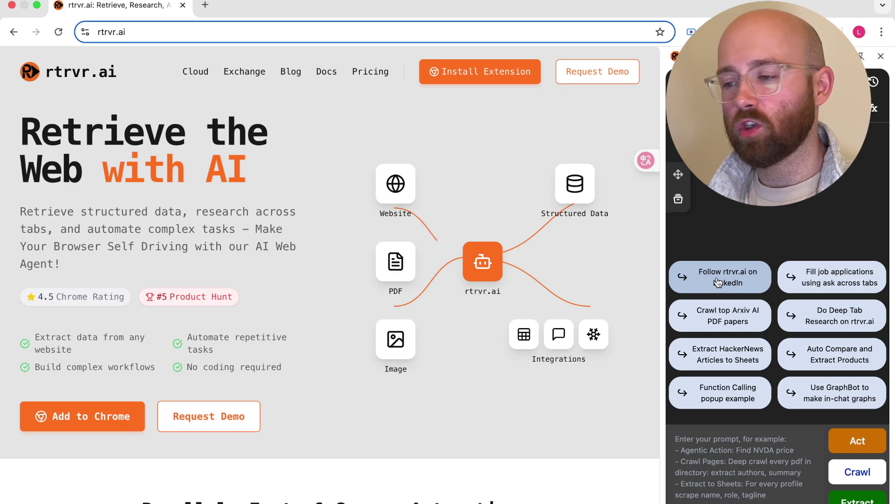
- Run the suggested 'Follow rtrvr.ai on LinkedIn' task
{"action": "left_click", "coordinate": [743, 284]}
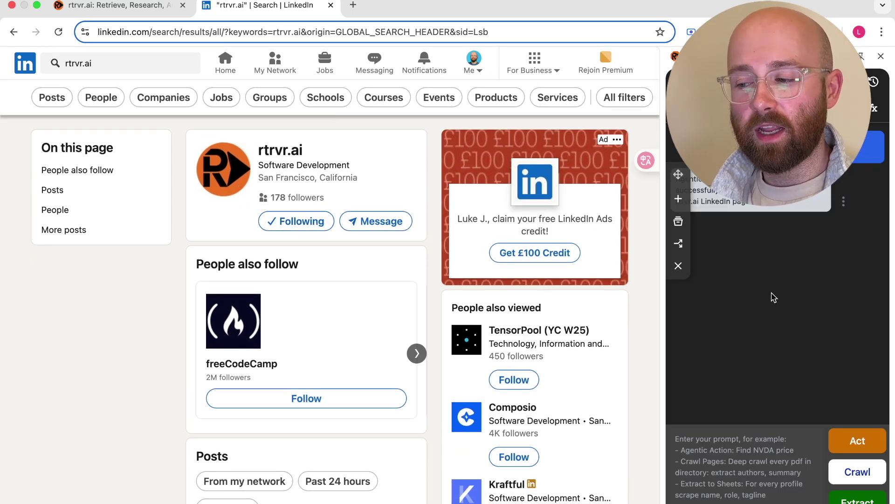
- Clear the entire chat history and place the caret in the empty prompt box
{"action": "left_click", "coordinate": [678, 221]}
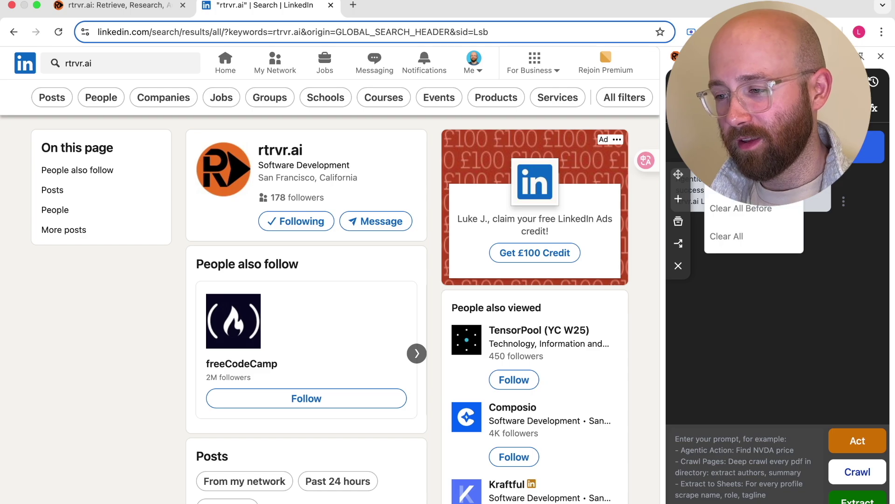
{"action": "left_click", "coordinate": [742, 237]}
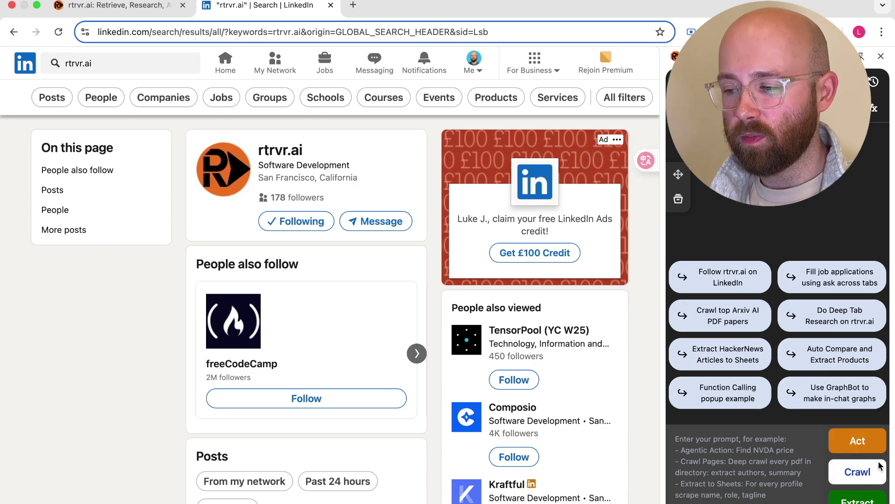
{"action": "left_click", "coordinate": [782, 431]}
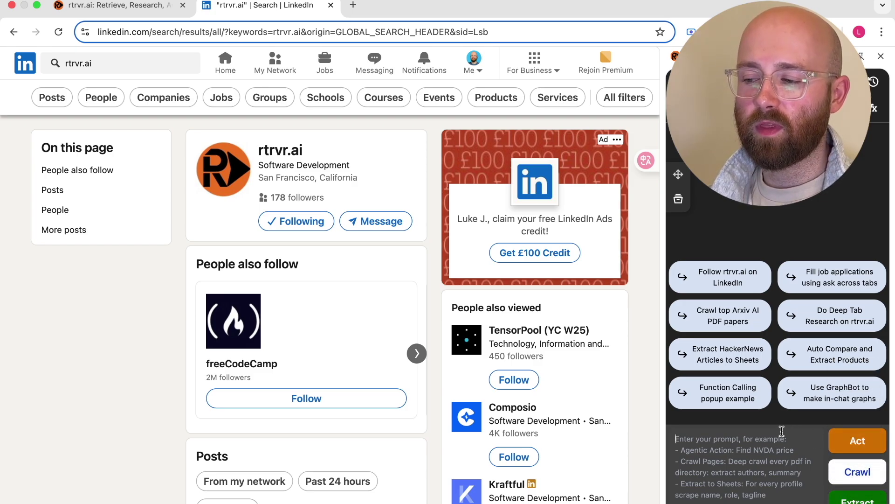
{"action": "left_click", "coordinate": [748, 436]}
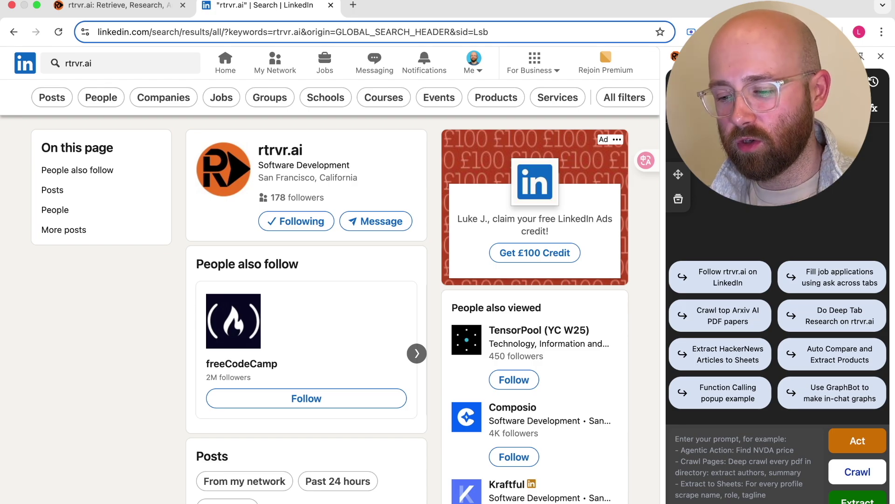
- Type the request 'go to chatgpt find the latest thing hapening in ai'
{"action": "type", "text": "go to chatgpt find the latest thing ha"}
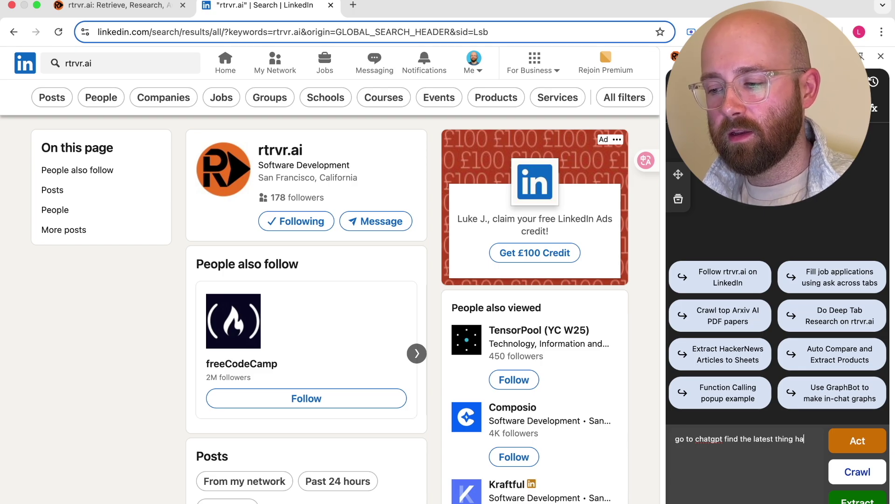
{"action": "type", "text": "pening in ai and then tweet about it"}
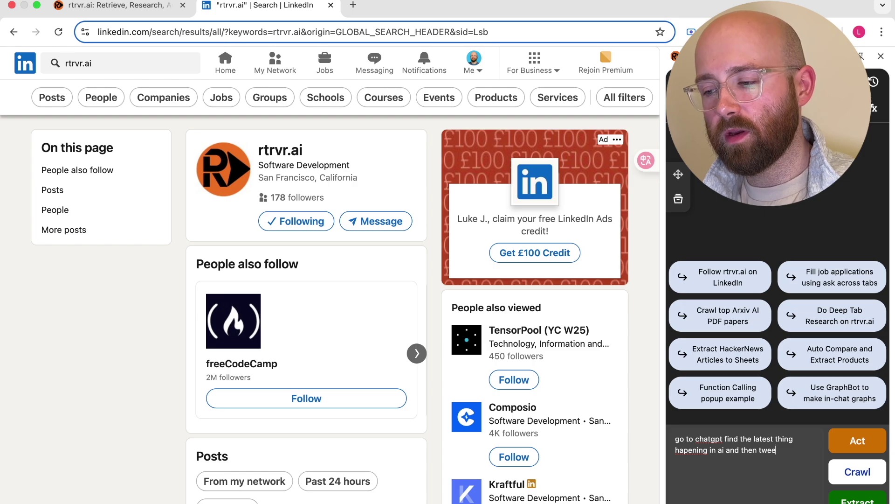
- Send the ChatGPT AI-news-and-tweet prompt to the agent with Act
{"action": "left_click", "coordinate": [836, 441]}
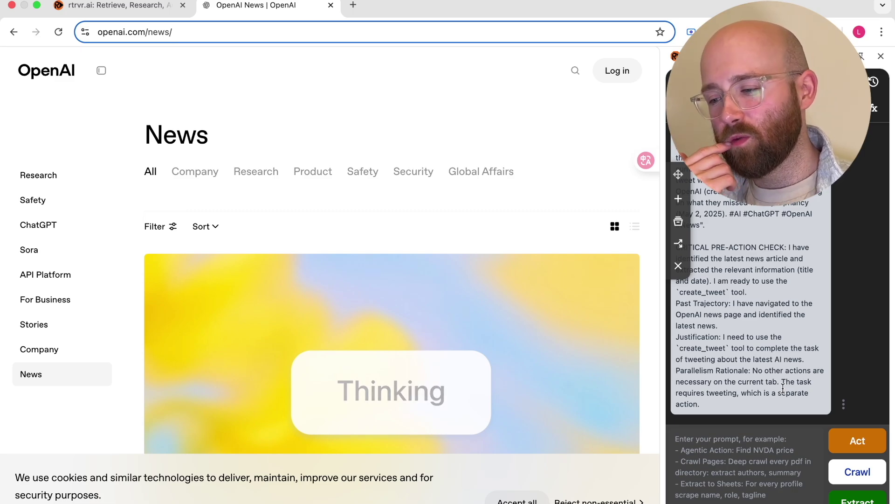
{"action": "mouse_move", "coordinate": [636, 321]}
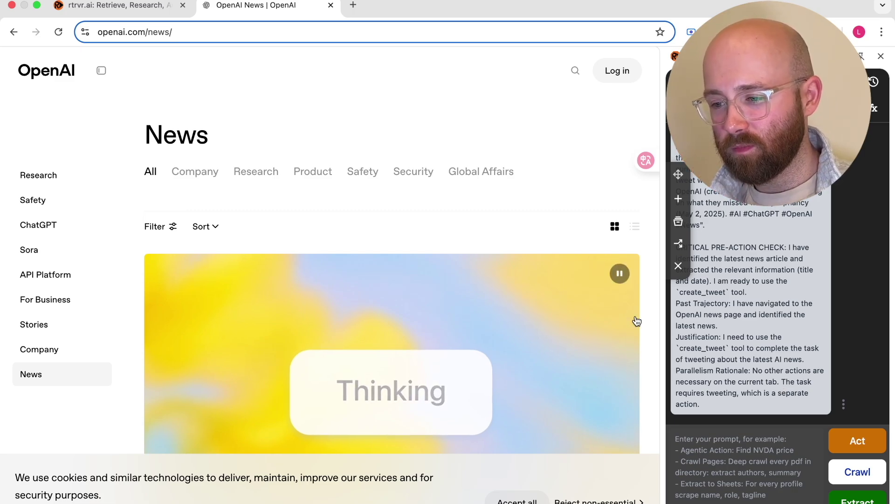
{"action": "scroll", "coordinate": [744, 260], "scroll_direction": "up", "scroll_amount": 3}
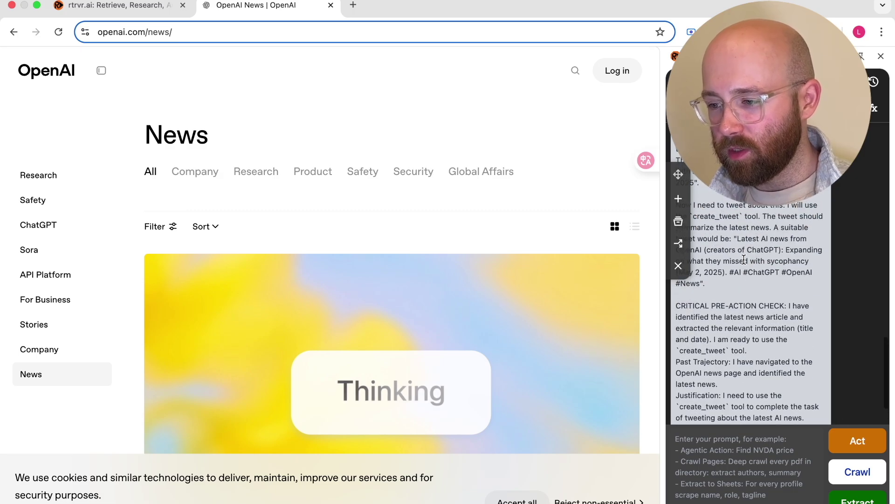
{"action": "scroll", "coordinate": [744, 259], "scroll_direction": "up", "scroll_amount": 5}
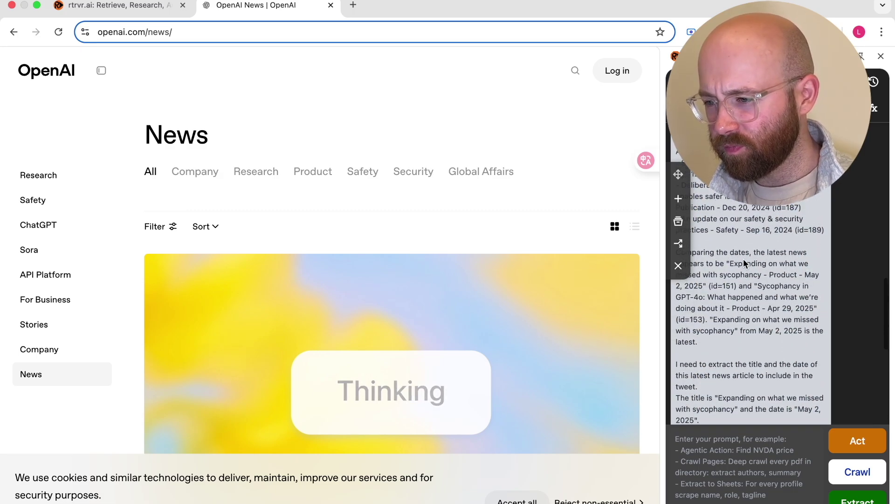
{"action": "scroll", "coordinate": [744, 260], "scroll_direction": "up", "scroll_amount": 2}
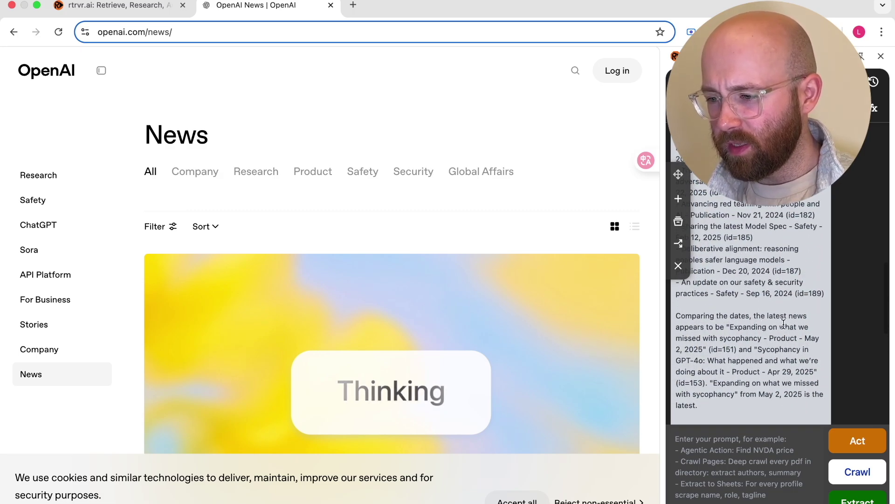
{"action": "scroll", "coordinate": [783, 324], "scroll_direction": "down", "scroll_amount": 3}
{"action": "scroll", "coordinate": [754, 321], "scroll_direction": "down", "scroll_amount": 1}
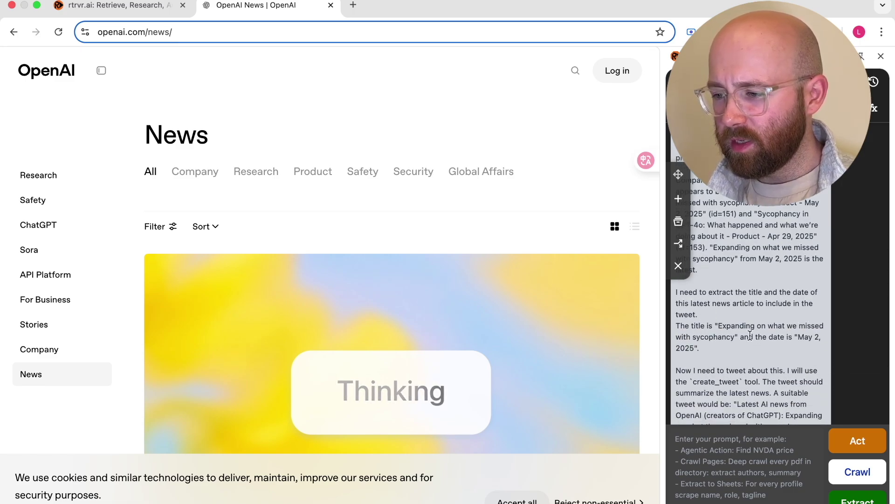
{"action": "scroll", "coordinate": [719, 376], "scroll_direction": "down", "scroll_amount": 3}
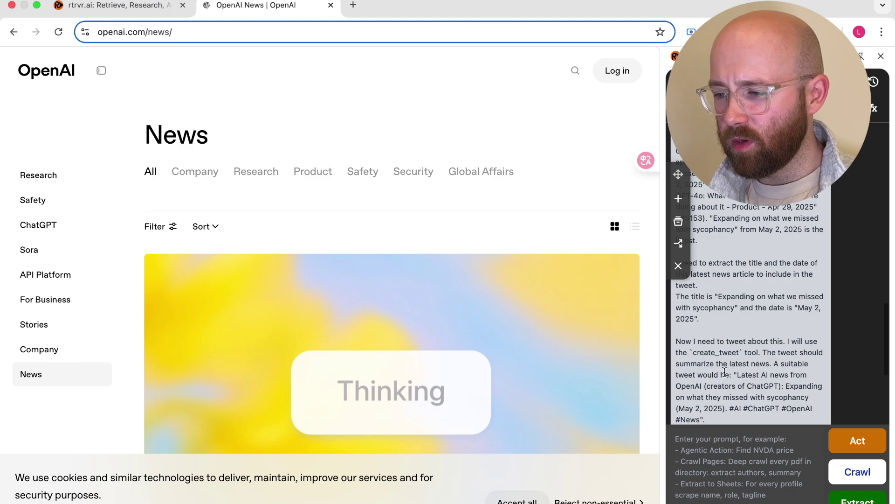
{"action": "scroll", "coordinate": [725, 371], "scroll_direction": "down", "scroll_amount": 2}
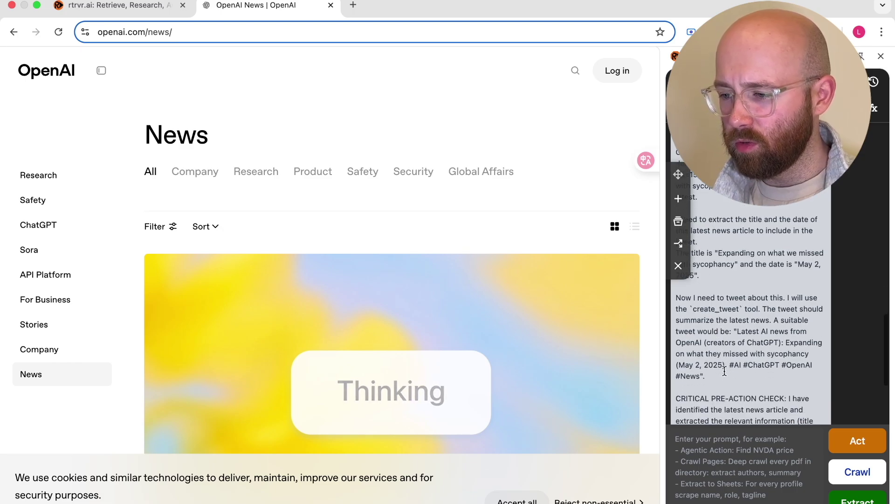
{"action": "scroll", "coordinate": [724, 371], "scroll_direction": "down", "scroll_amount": 2}
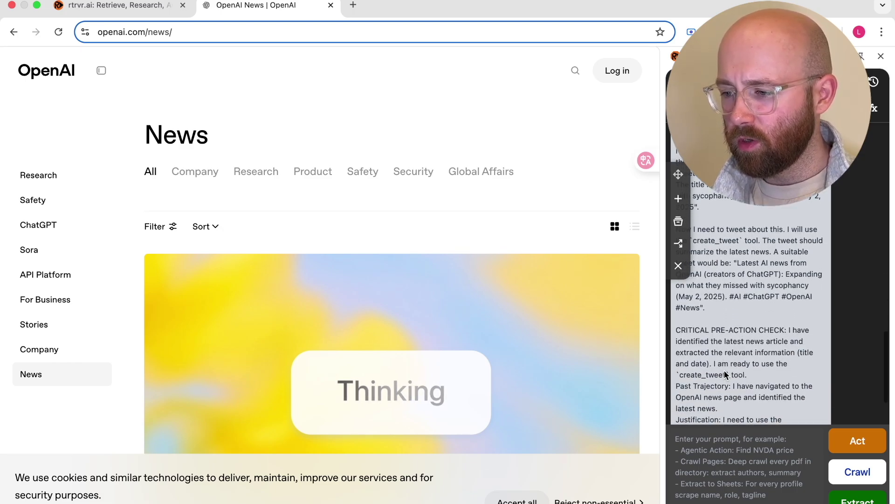
{"action": "scroll", "coordinate": [725, 371], "scroll_direction": "down", "scroll_amount": 4}
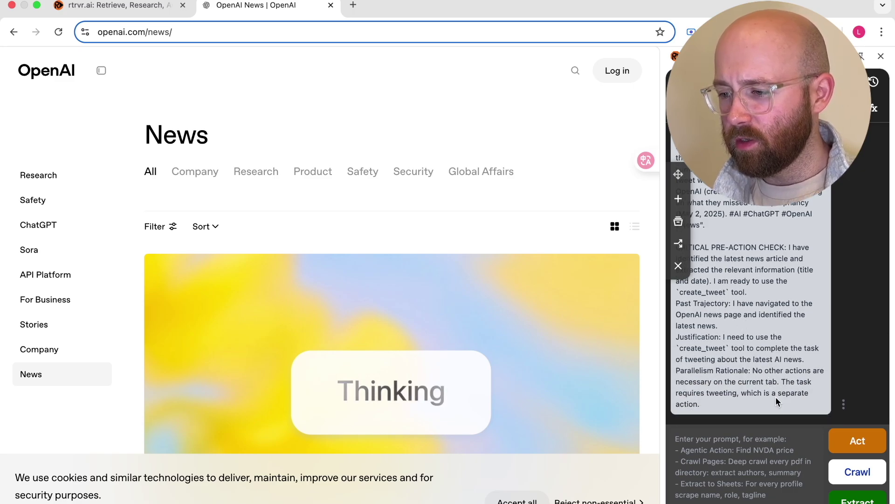
- Reply 'cool go do it' to the agent, then start typing 'go to x.com and tweet it'
{"action": "left_click", "coordinate": [743, 455]}
{"action": "type", "text": "cool "}
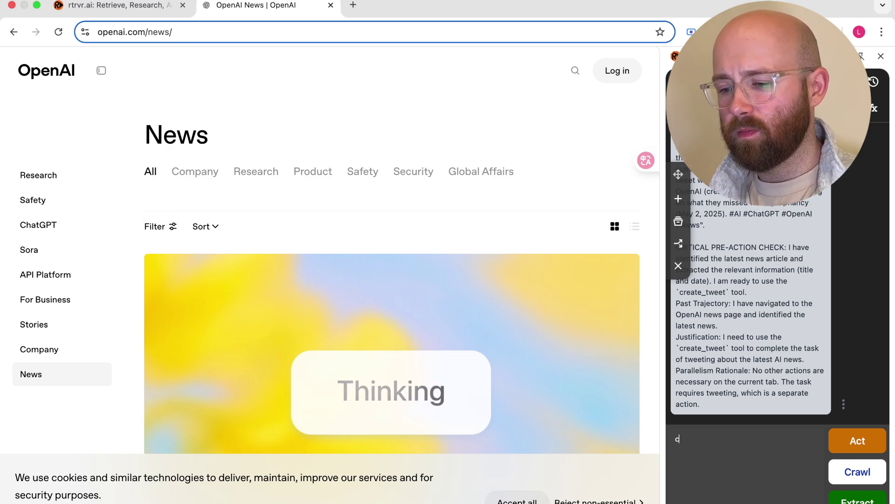
{"action": "type", "text": "go od"}
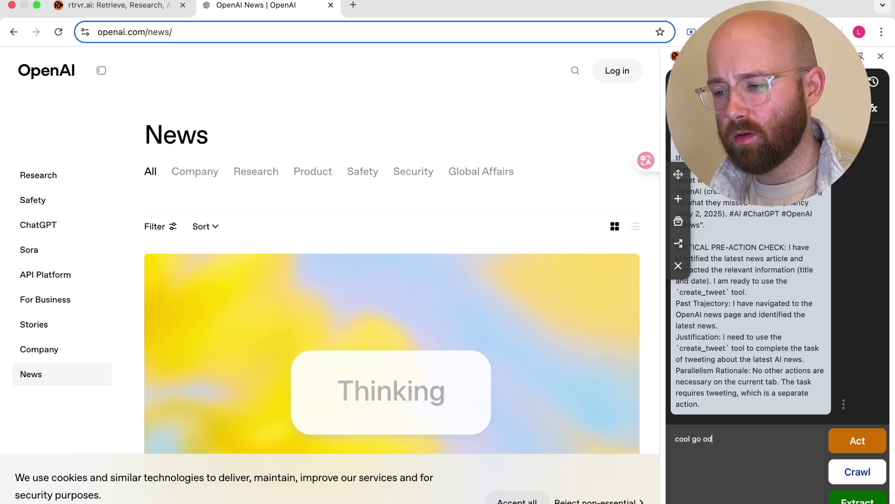
{"action": "key", "text": "BackSpace"}
{"action": "key", "text": "BackSpace"}
{"action": "type", "text": "do it"}
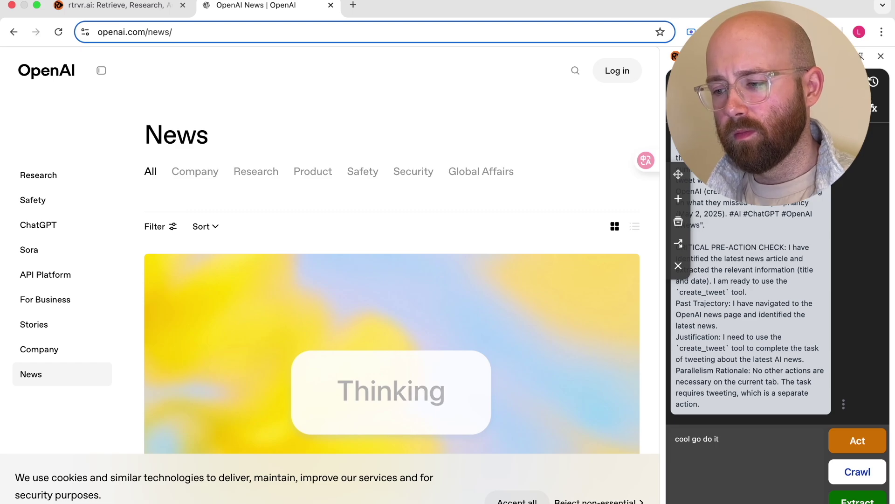
{"action": "left_click", "coordinate": [858, 440]}
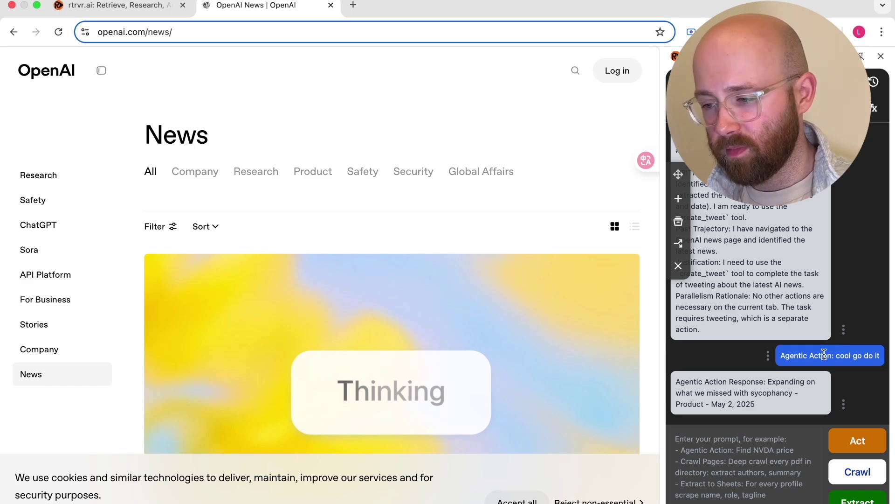
{"action": "left_click", "coordinate": [745, 454]}
{"action": "type", "text": "go"}
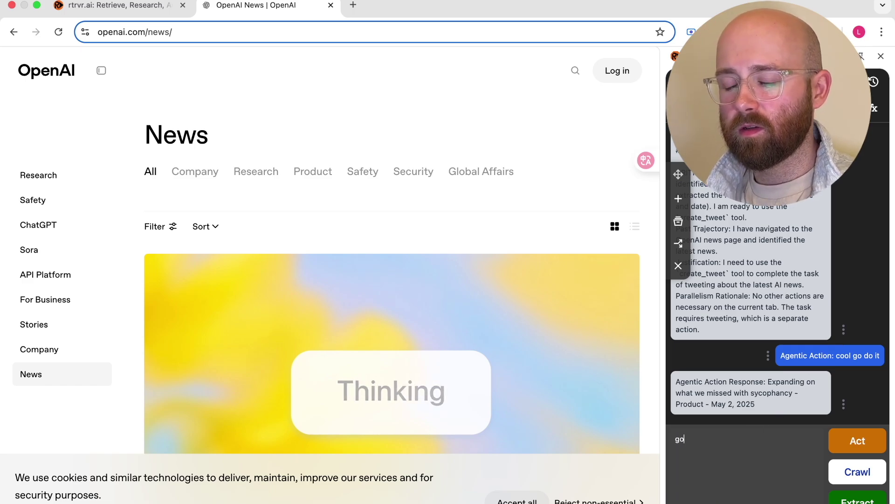
{"action": "type", "text": " to x.com and"}
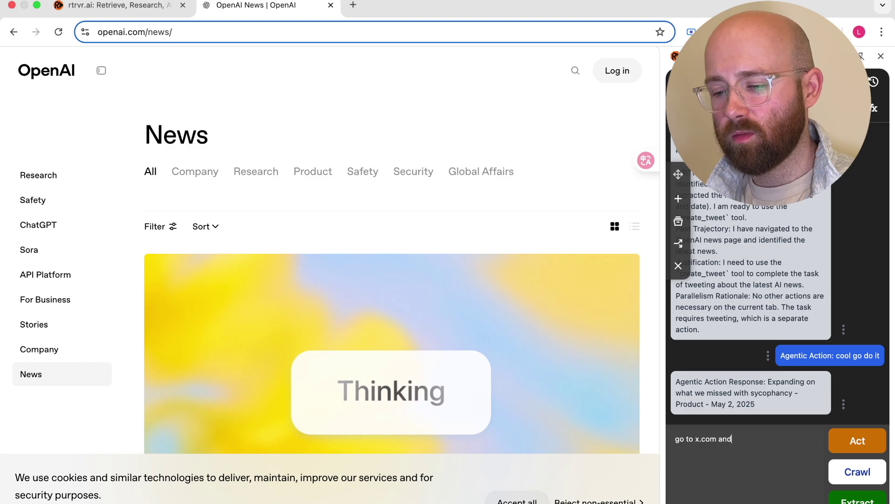
{"action": "type", "text": " tweet it"}
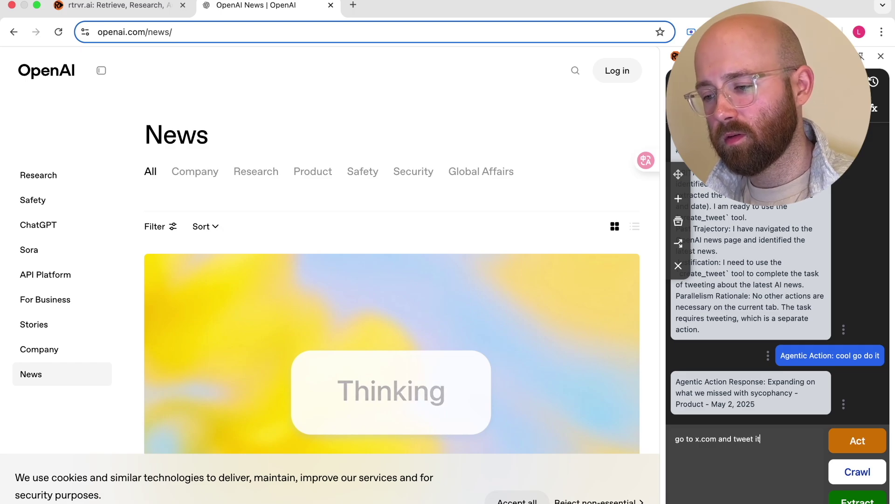
- Send the x.com tweet request and confirm the account email in X's review dialog
{"action": "left_click", "coordinate": [859, 440]}
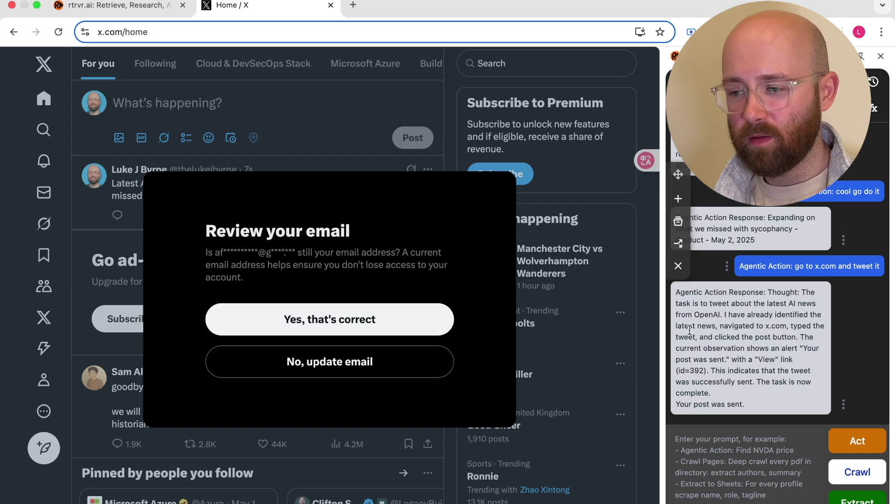
{"action": "left_click", "coordinate": [401, 331]}
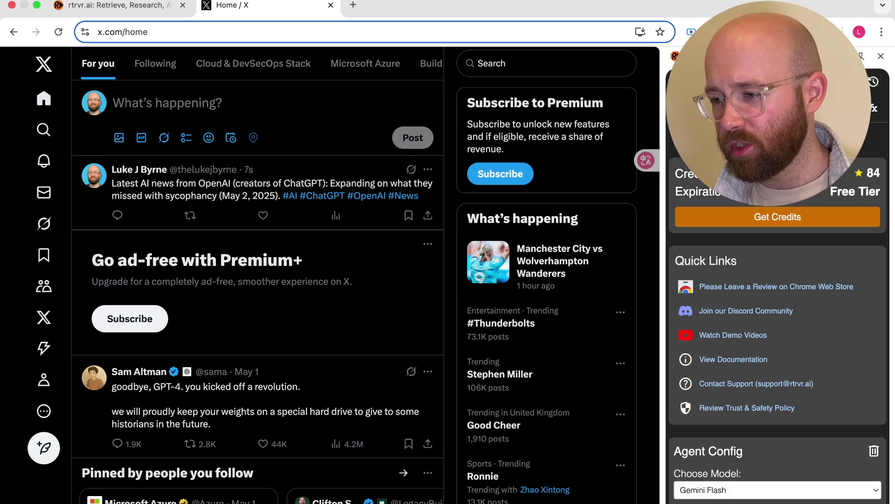
{"action": "scroll", "coordinate": [788, 338], "scroll_direction": "down", "scroll_amount": 5}
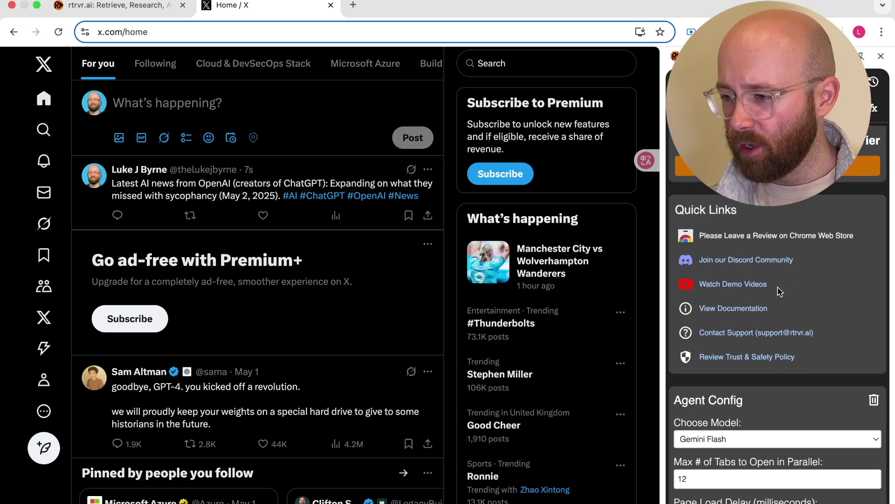
{"action": "scroll", "coordinate": [780, 290], "scroll_direction": "down", "scroll_amount": 2}
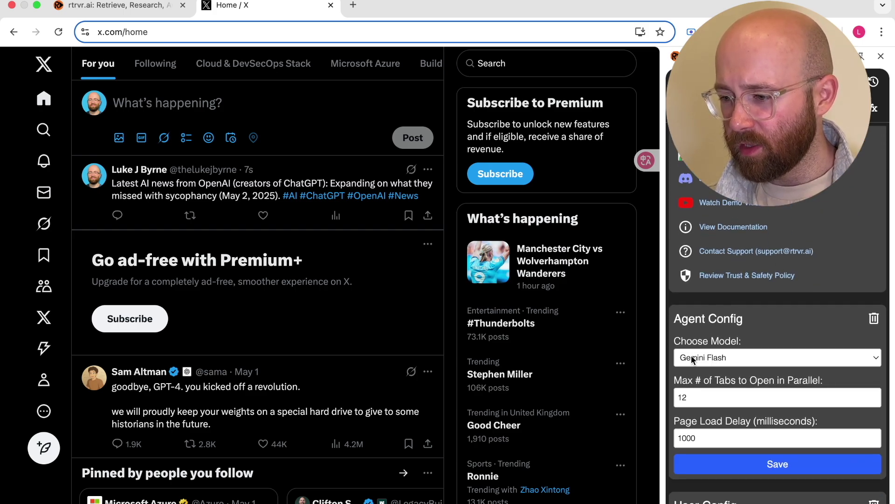
{"action": "left_click", "coordinate": [731, 340]}
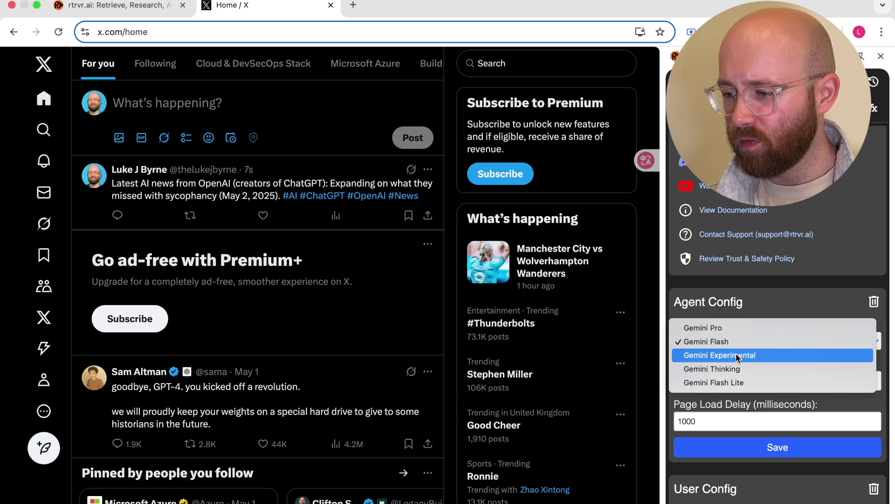
{"action": "left_click", "coordinate": [786, 302]}
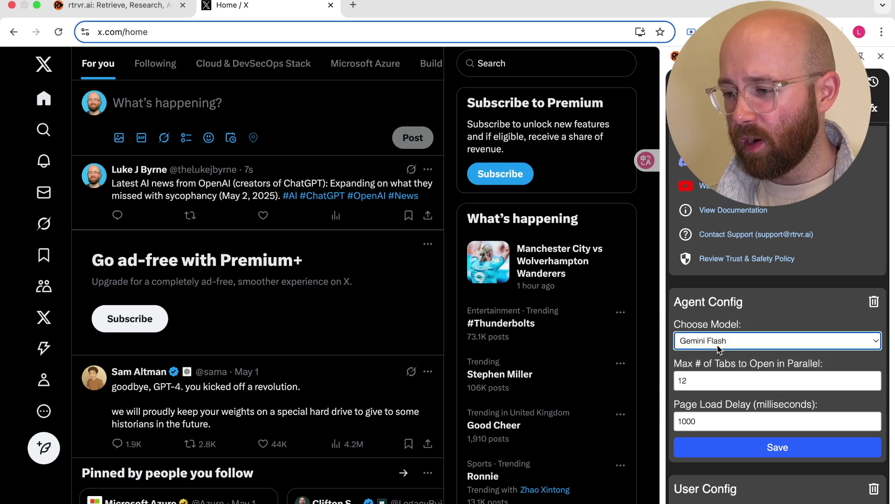
{"action": "scroll", "coordinate": [723, 367], "scroll_direction": "down", "scroll_amount": 1}
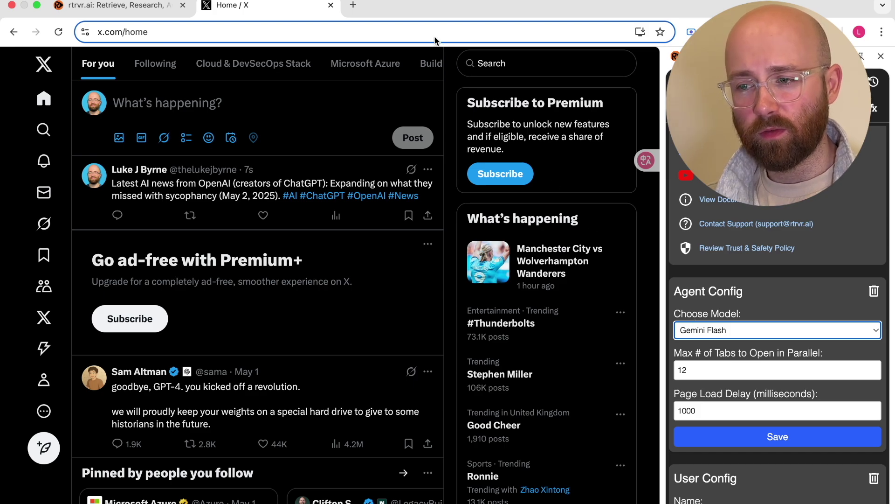
- Open Google AI Studio's Gemini API Revision Handling chat in a new tab via 'aistu'
{"action": "left_click", "coordinate": [353, 5]}
{"action": "type", "text": "aistu"}
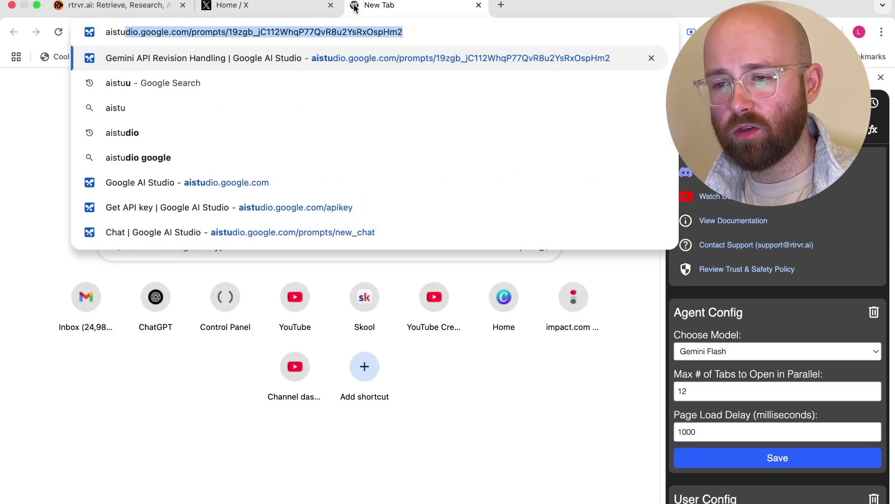
{"action": "key", "text": "Return"}
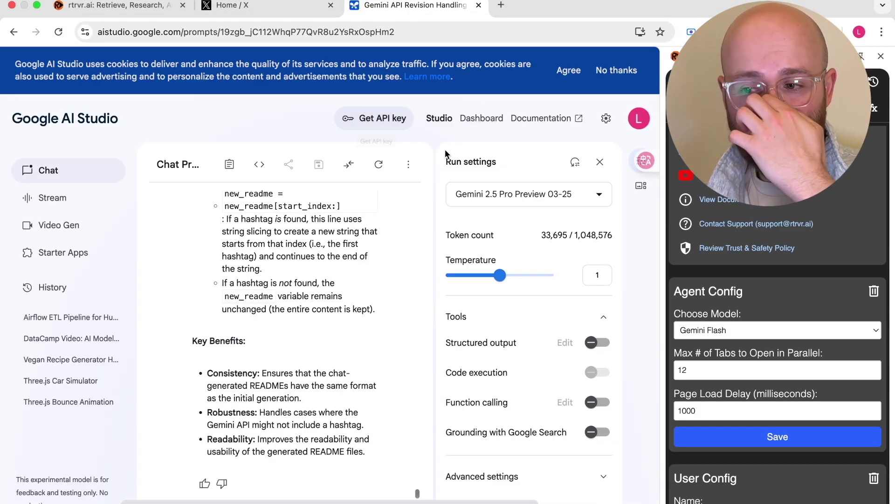
- Check the model list and keep Gemini 2.5 Pro Preview 03-25 selected
{"action": "left_click", "coordinate": [486, 193]}
{"action": "left_click", "coordinate": [485, 192]}
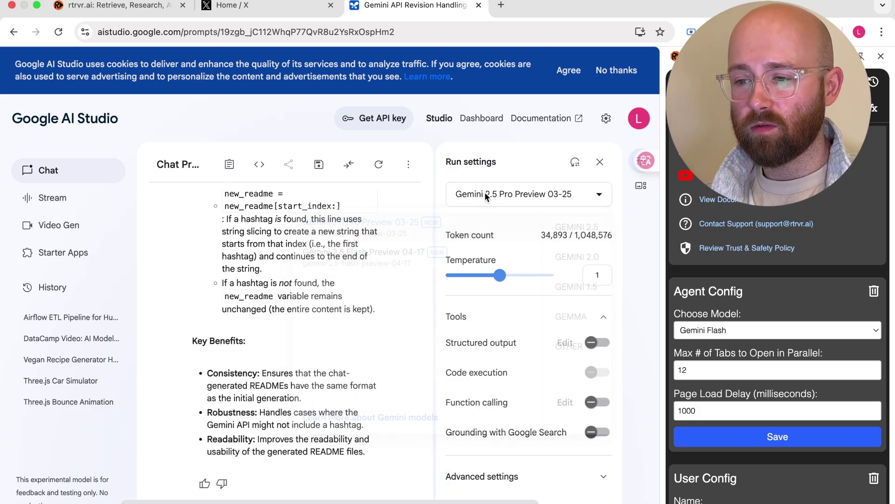
{"action": "left_click", "coordinate": [485, 192]}
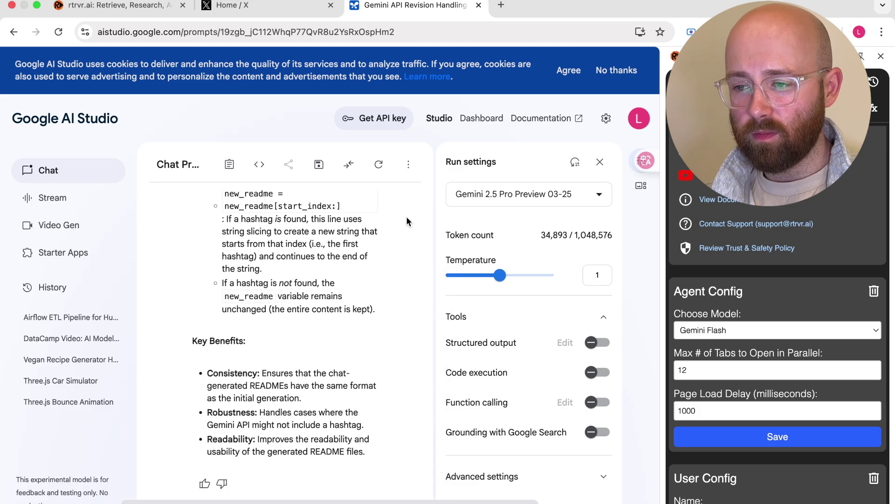
{"action": "mouse_move", "coordinate": [509, 192]}
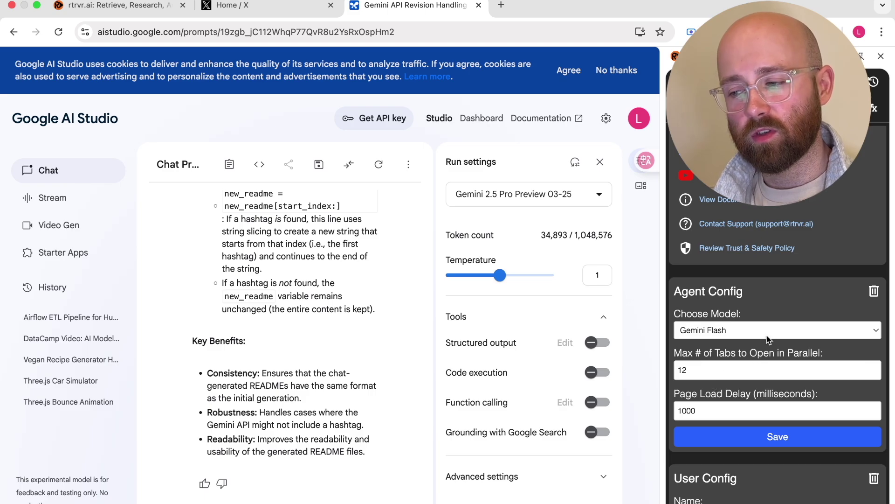
{"action": "scroll", "coordinate": [767, 340], "scroll_direction": "up", "scroll_amount": 4}
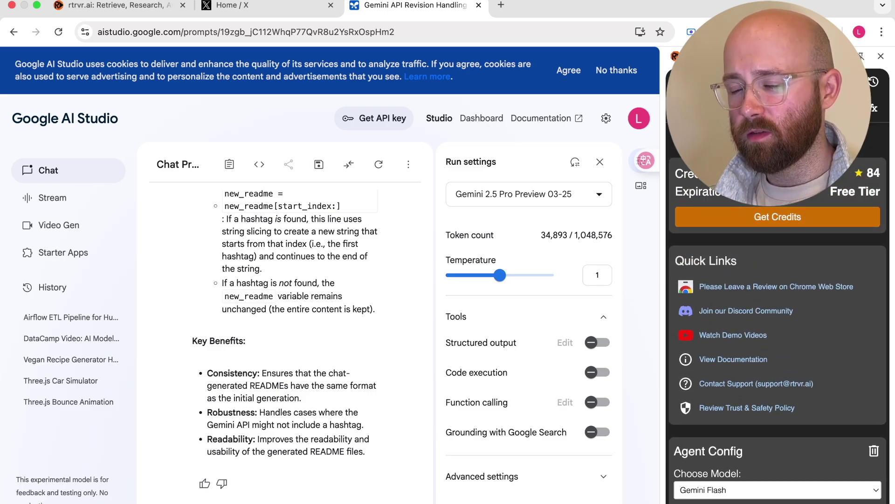
{"action": "key", "text": "super+ctrl+f"}
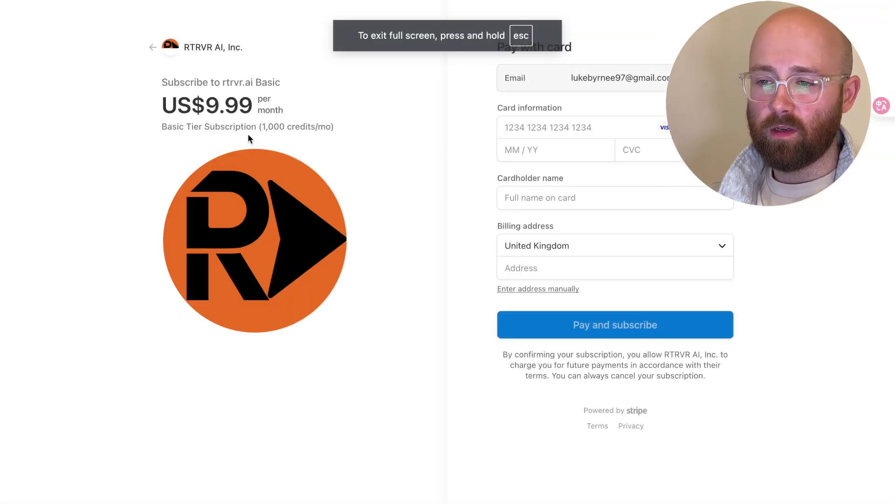
{"action": "left_click_drag", "start_coordinate": [254, 105], "coordinate": [205, 106]}
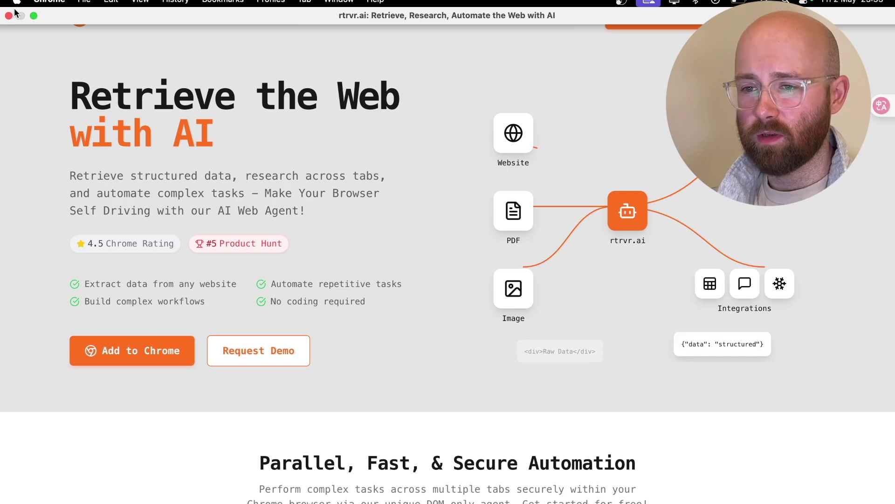
{"action": "key", "text": "ctrl+Right"}
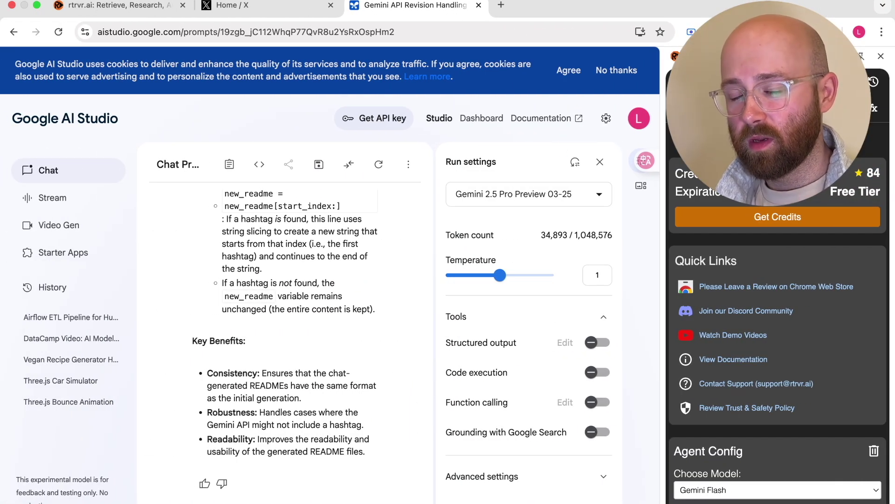
- Load the skool.com community page in a new browser tab
{"action": "left_click", "coordinate": [223, 5]}
{"action": "left_click", "coordinate": [415, 5]}
{"action": "left_click", "coordinate": [371, 32]}
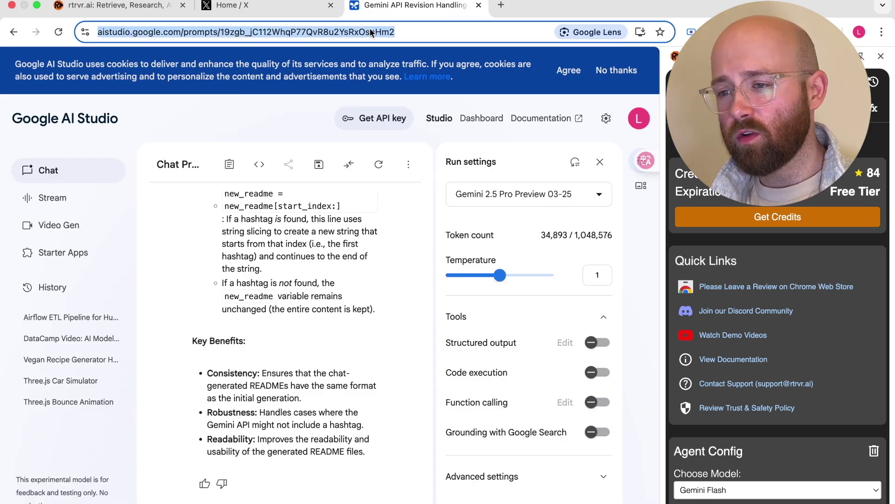
{"action": "left_click", "coordinate": [501, 5]}
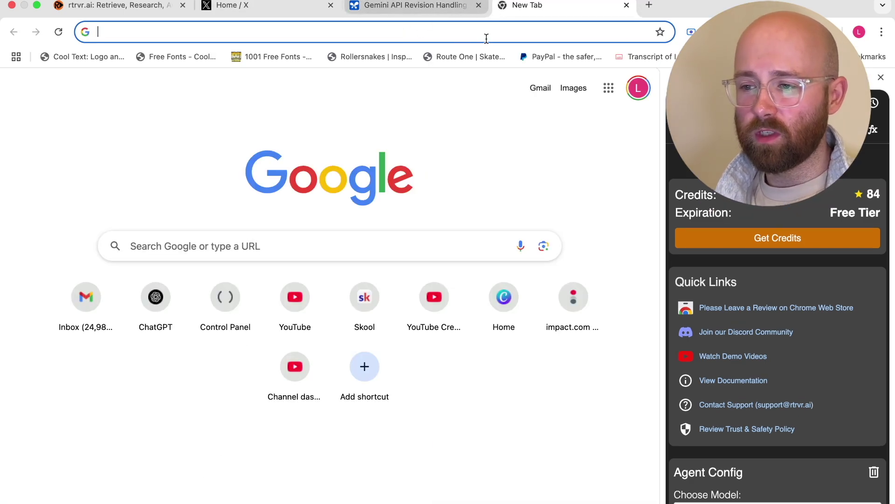
{"action": "type", "text": "skool"}
{"action": "key", "text": "Return"}
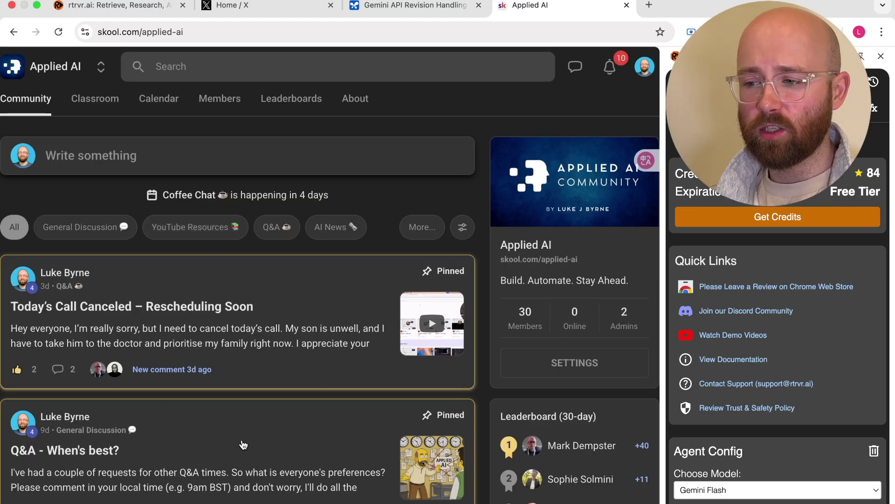
- Open the Classroom and browse the AI Tools Mastery course's Popular Tools section
{"action": "left_click", "coordinate": [112, 97]}
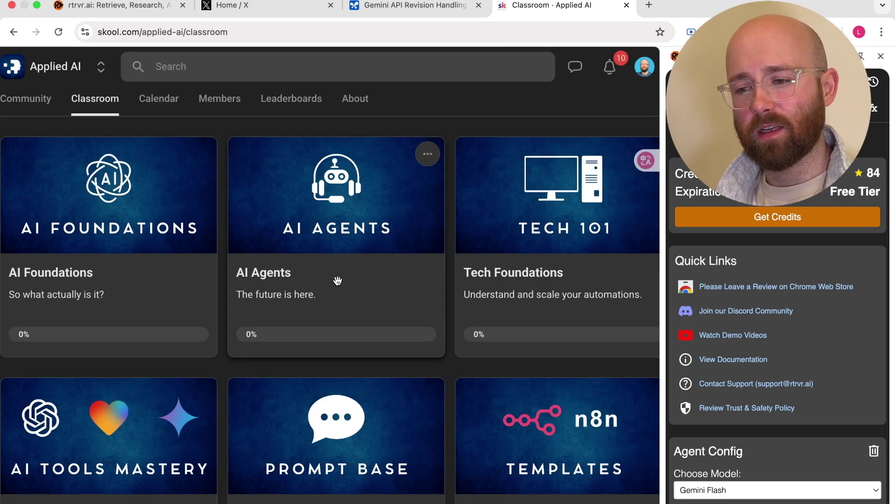
{"action": "left_click", "coordinate": [172, 415]}
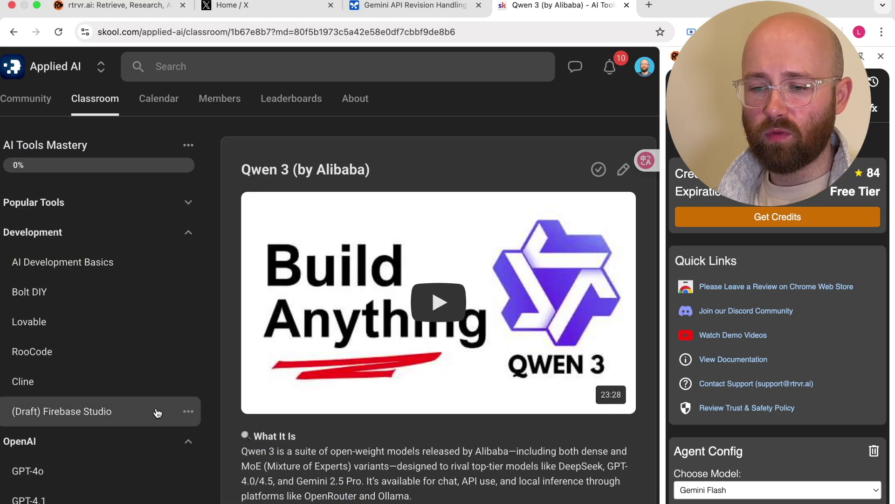
{"action": "scroll", "coordinate": [160, 402], "scroll_direction": "down", "scroll_amount": 1}
{"action": "left_click", "coordinate": [182, 173]}
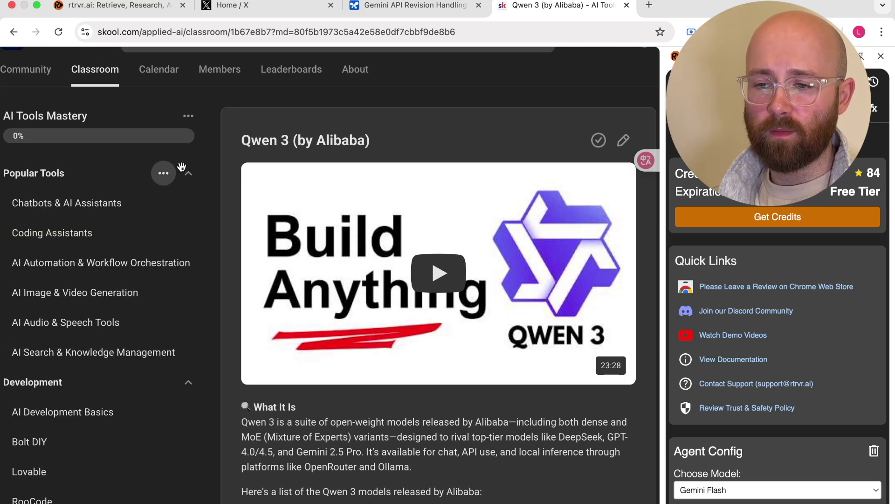
{"action": "scroll", "coordinate": [107, 330], "scroll_direction": "down", "scroll_amount": 10}
{"action": "scroll", "coordinate": [107, 330], "scroll_direction": "down", "scroll_amount": 15}
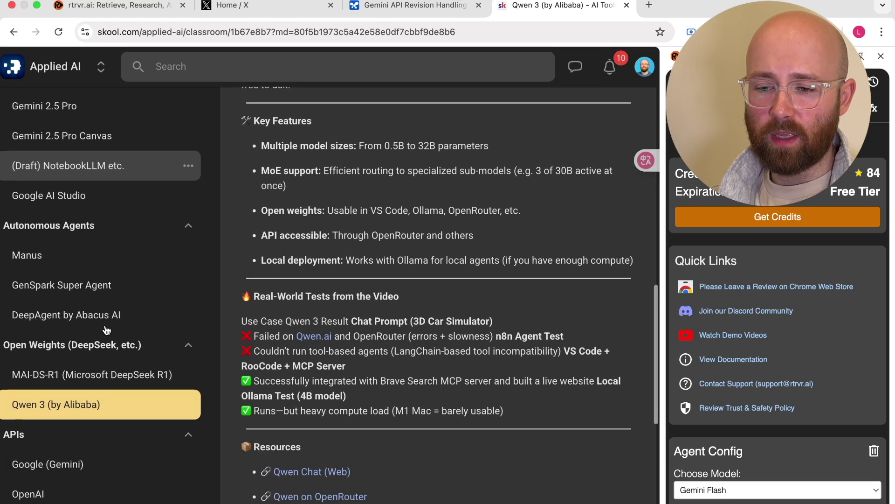
{"action": "scroll", "coordinate": [106, 330], "scroll_direction": "up", "scroll_amount": 20}
{"action": "scroll", "coordinate": [116, 140], "scroll_direction": "up", "scroll_amount": 5}
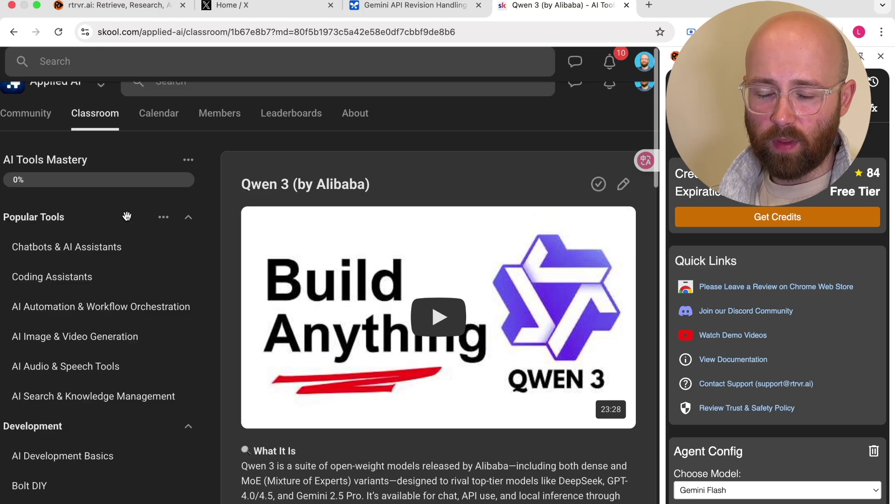
- Look through the AI Agents course, then return to the Classroom course grid
{"action": "left_click", "coordinate": [126, 112]}
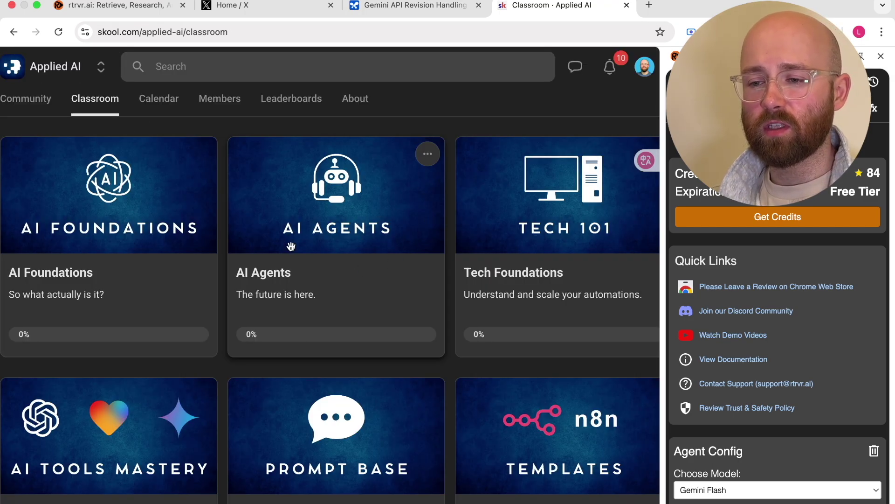
{"action": "left_click", "coordinate": [373, 223]}
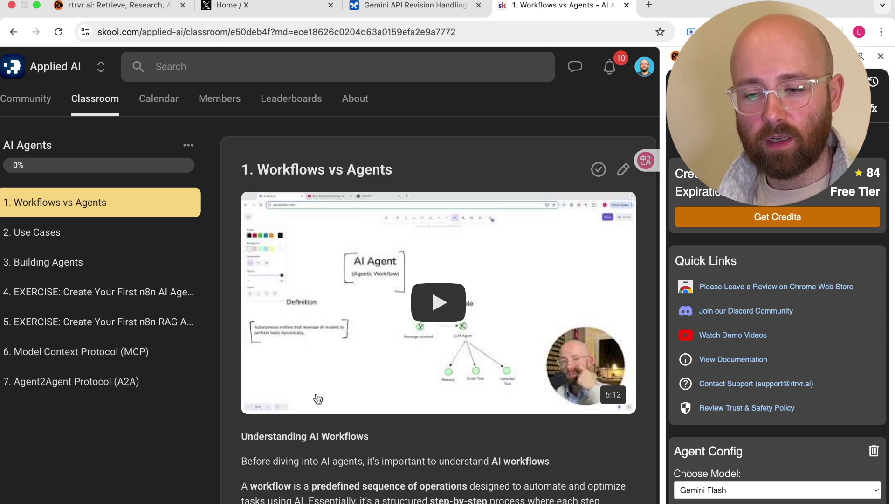
{"action": "scroll", "coordinate": [228, 156], "scroll_direction": "down", "scroll_amount": 1}
{"action": "left_click", "coordinate": [115, 101]}
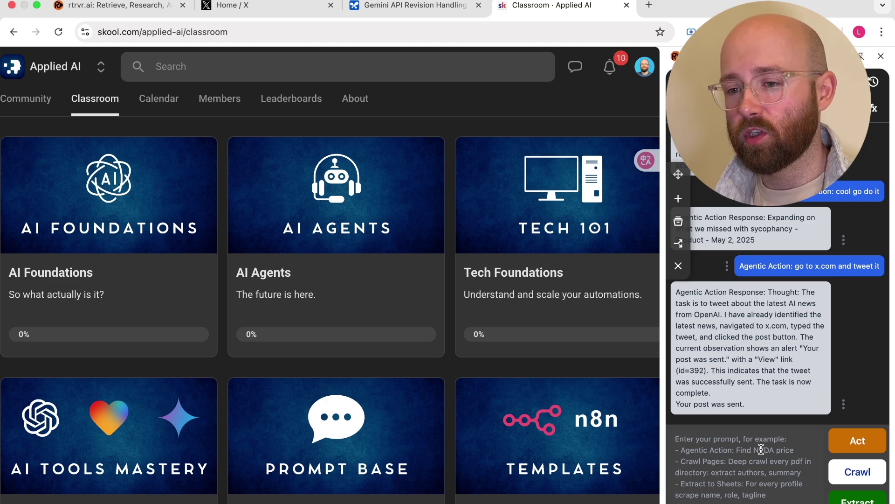
- Prompt rtrvr.ai to extract all classroom courses into Google Sheets with names and links
{"action": "type", "text": "from my skool community classroom, can you extract"}
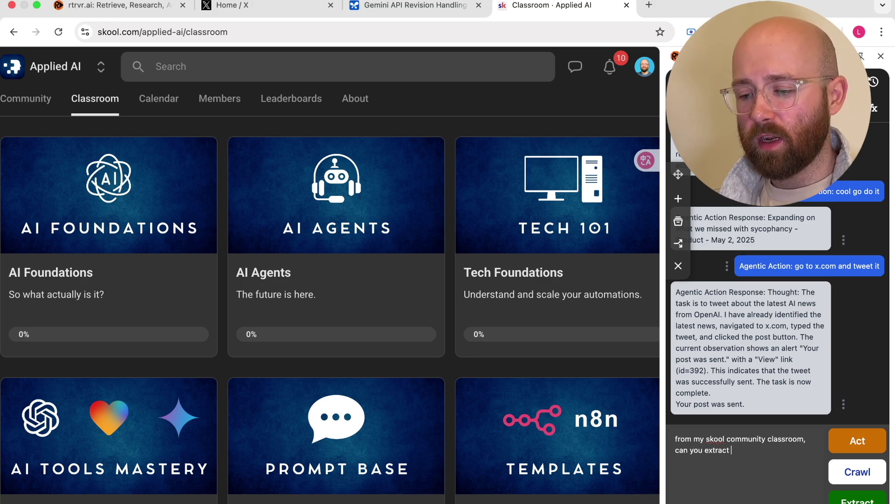
{"action": "type", "text": "e sheets all of"}
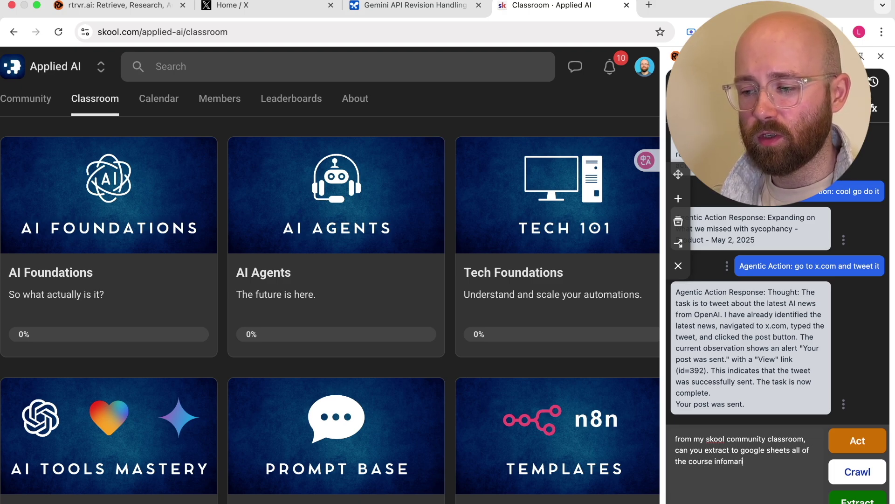
{"action": "key", "text": "alt+BackSpace"}
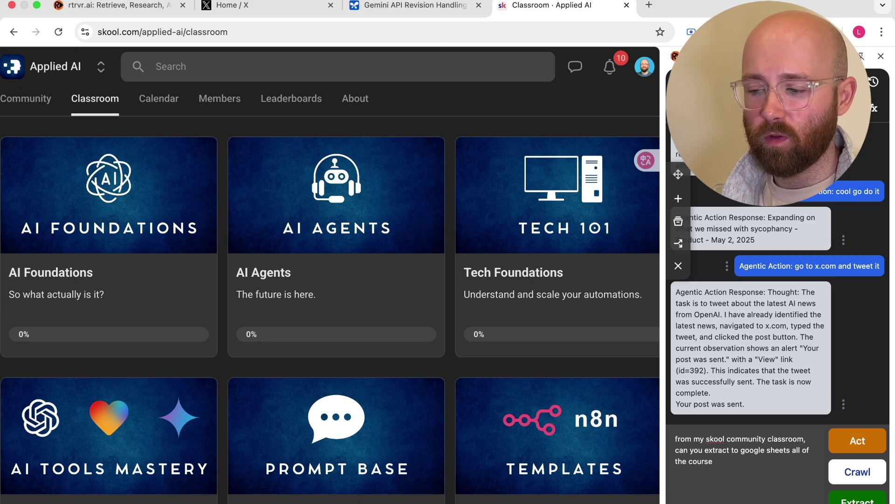
{"action": "left_click", "coordinate": [858, 498]}
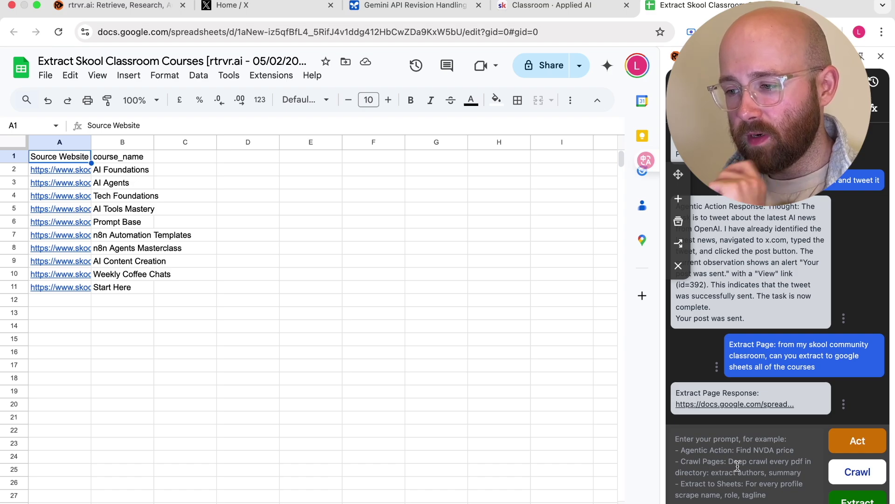
- Ask rtrvr.ai to go through each course_name and get its folders and pages
{"action": "type", "text": "go thro"}
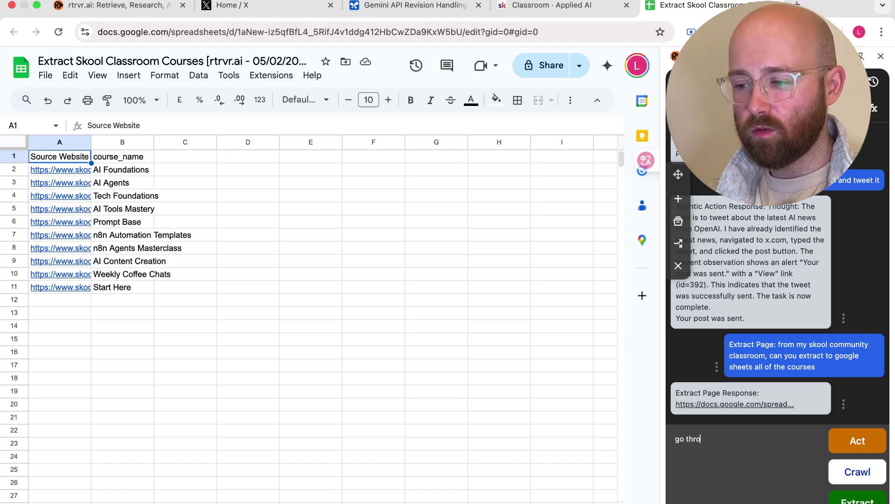
{"action": "type", "text": "ugh each course_name and"}
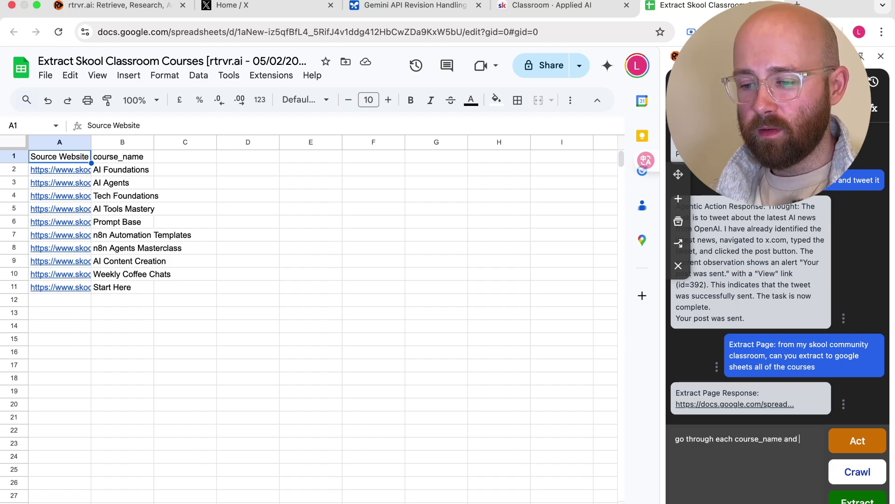
{"action": "type", "text": " inside their g"}
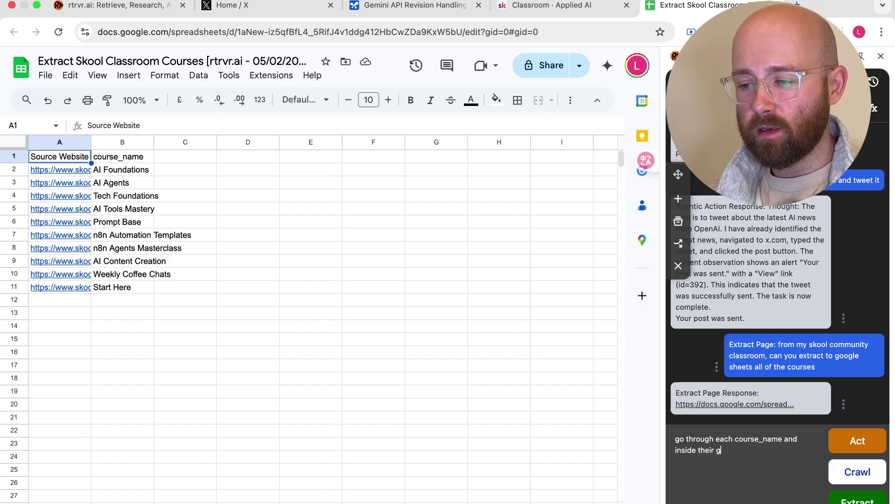
{"action": "type", "text": "et the folders/pages so that I have a comprehensiv"}
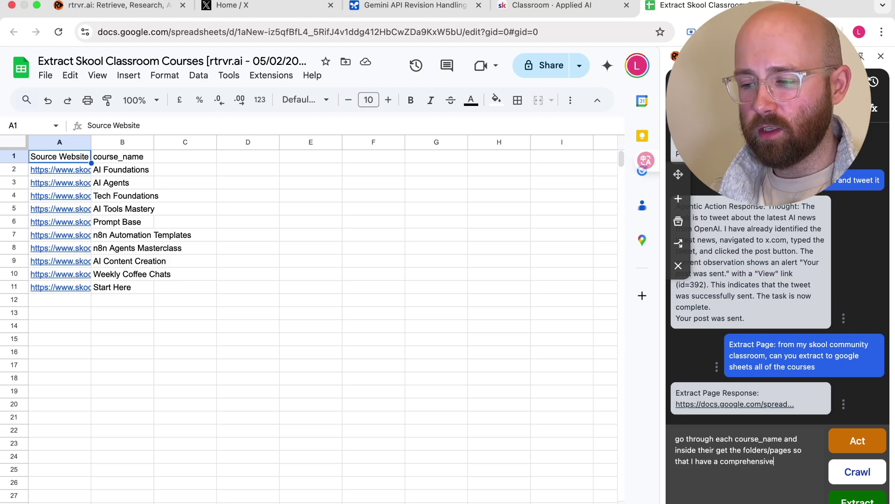
{"action": "type", "text": "ew"}
{"action": "left_click", "coordinate": [858, 499]}
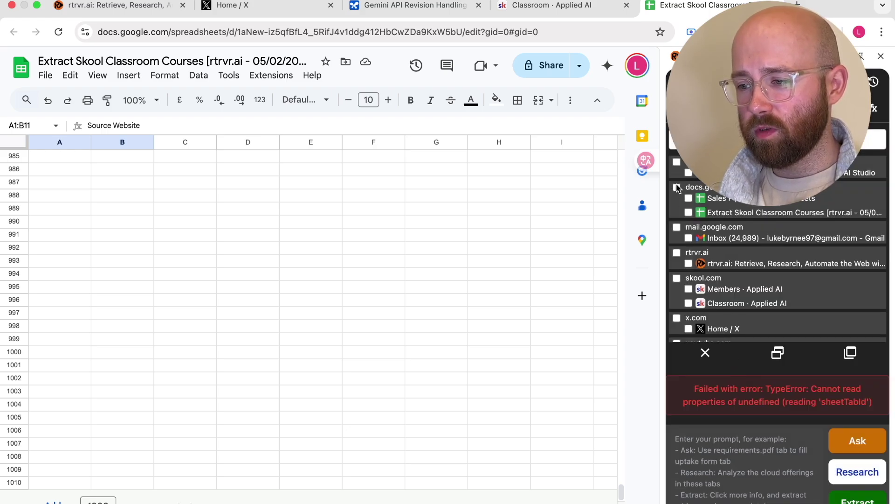
- Add the Extract Skool Classroom Courses sheet and both skool.com tabs as context
{"action": "left_click", "coordinate": [689, 213]}
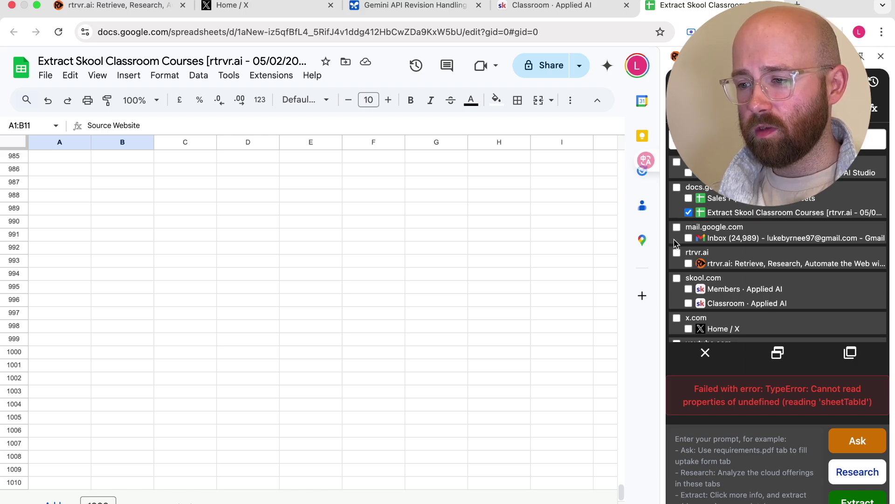
{"action": "left_click", "coordinate": [677, 279]}
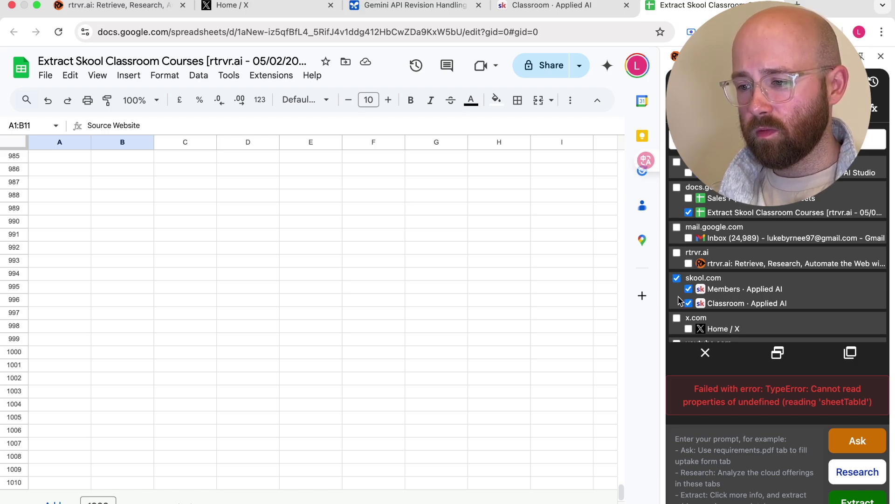
{"action": "left_click", "coordinate": [777, 355]}
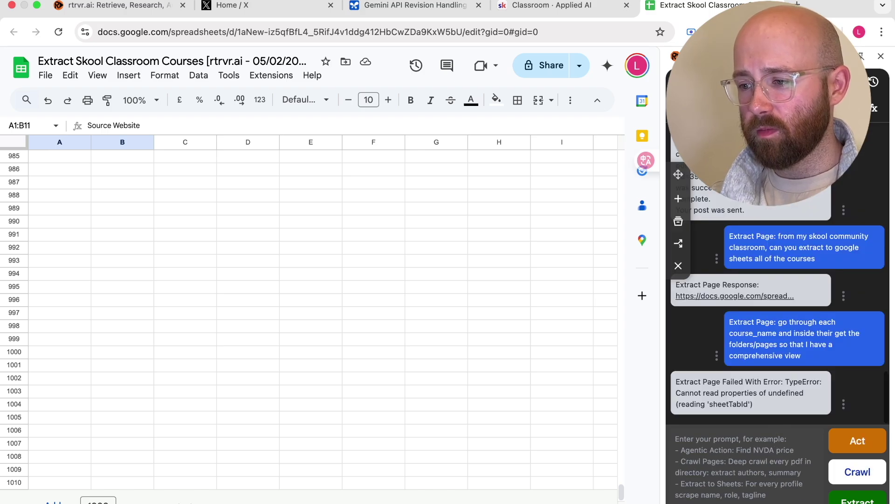
- Rerun the folders-and-pages prompt with '. extract to google sheet' appended
{"action": "left_click_drag", "start_coordinate": [806, 363], "coordinate": [730, 321]}
{"action": "key", "text": "super+c"}
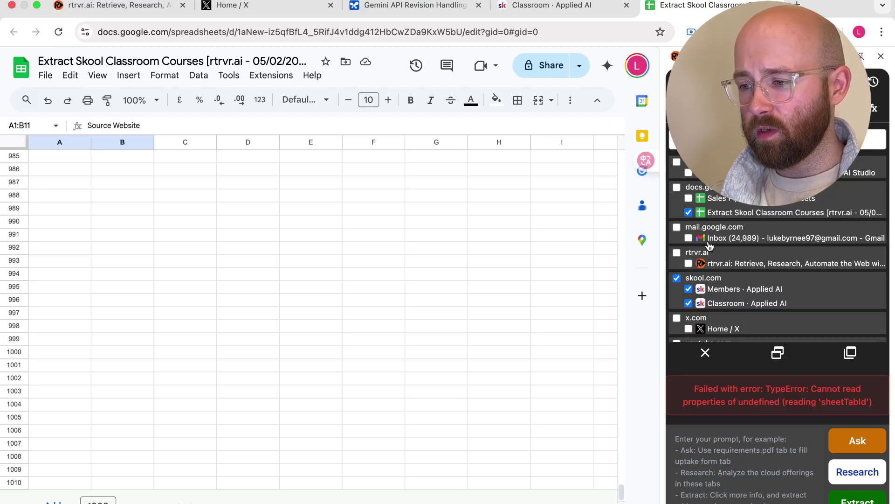
{"action": "left_click", "coordinate": [800, 464]}
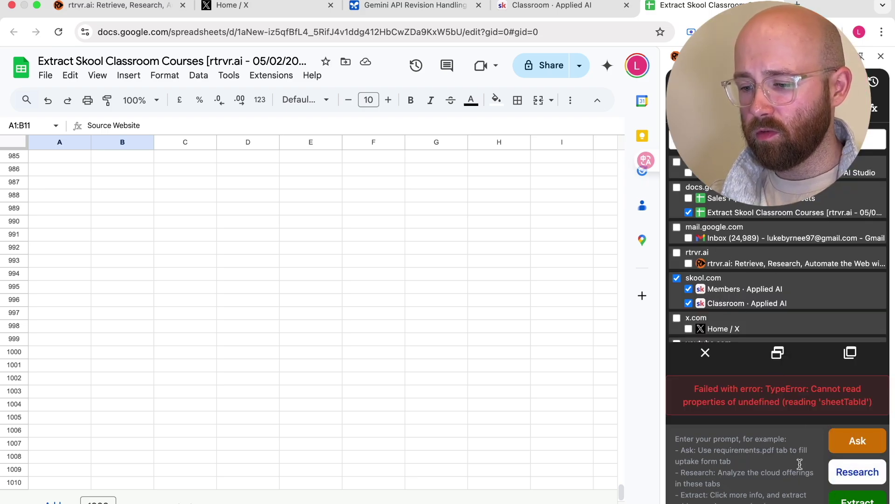
{"action": "key", "text": "super+v"}
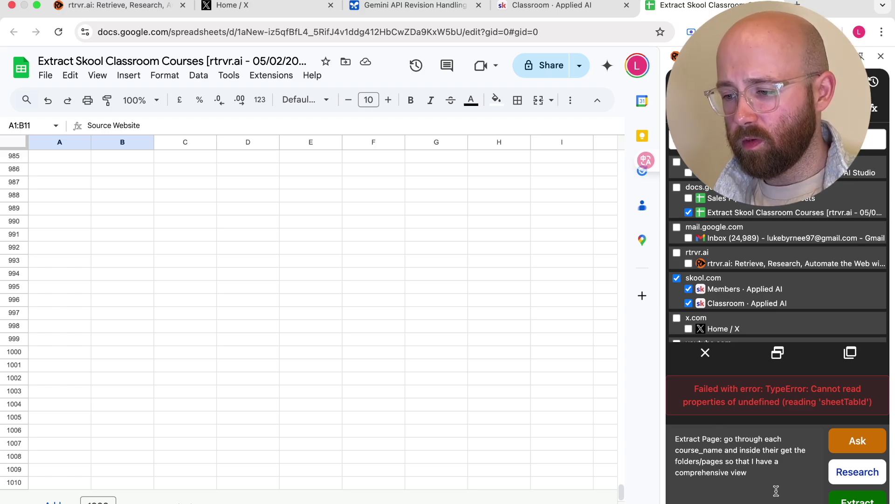
{"action": "type", "text": ". extract to"}
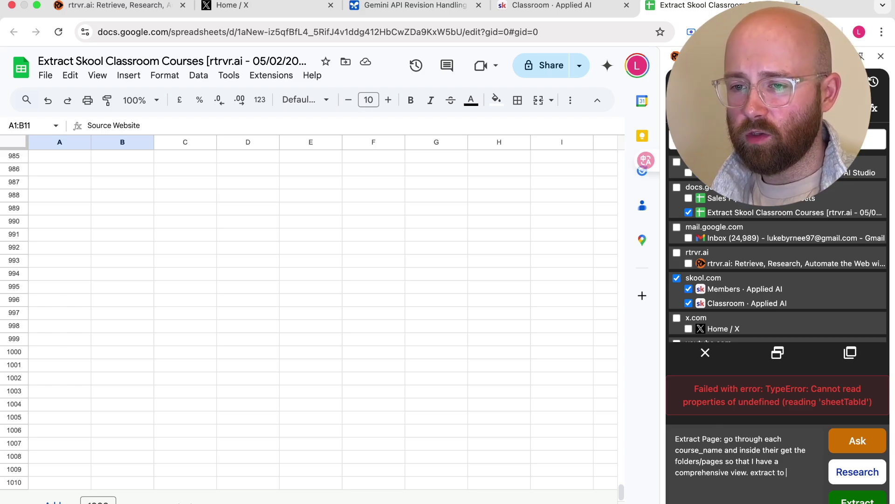
{"action": "type", "text": " google sheet"}
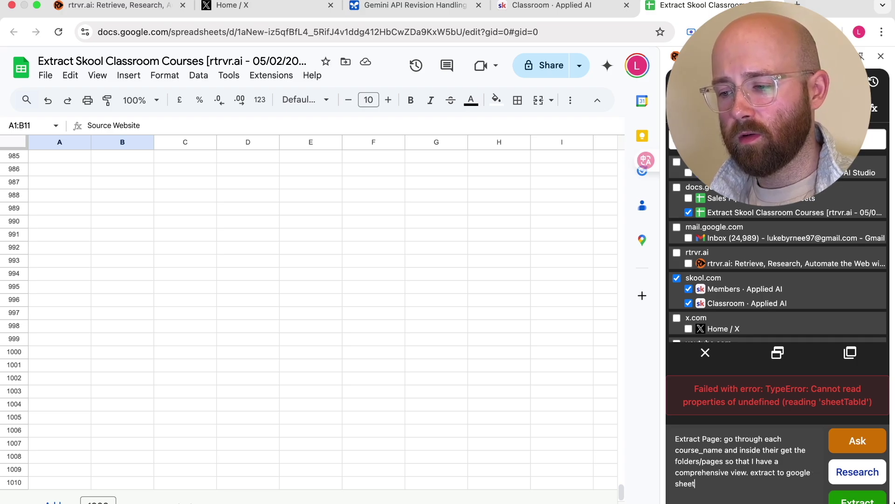
{"action": "left_click", "coordinate": [863, 499]}
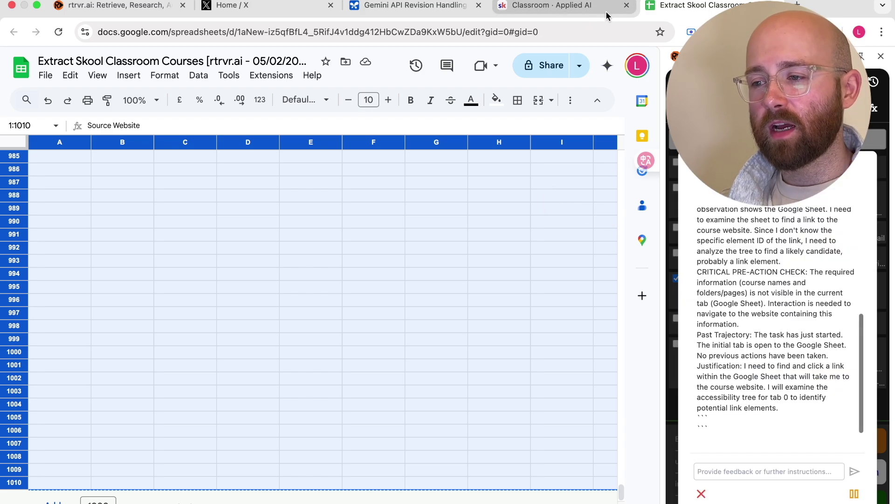
- Inspect the Skool Classroom course grid in DevTools
{"action": "left_click", "coordinate": [561, 6]}
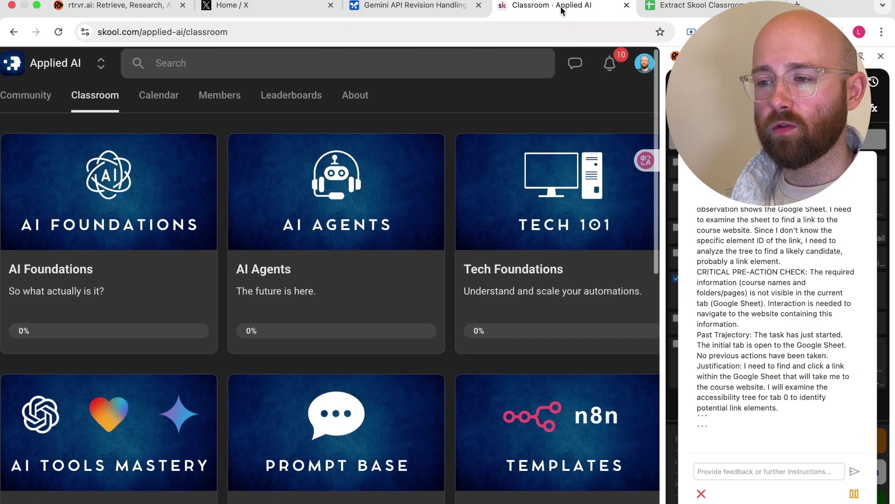
{"action": "scroll", "coordinate": [576, 97], "scroll_direction": "down", "scroll_amount": 3}
{"action": "scroll", "coordinate": [576, 96], "scroll_direction": "down", "scroll_amount": 8}
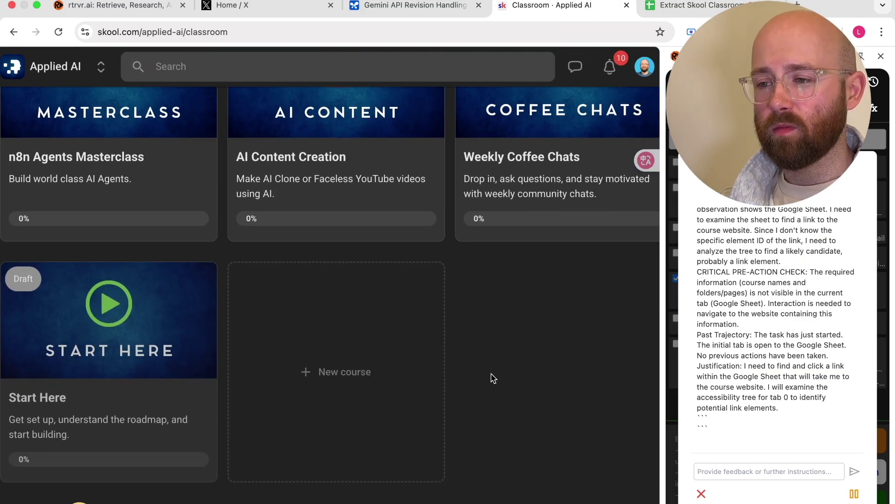
{"action": "right_click", "coordinate": [492, 377]}
{"action": "left_click", "coordinate": [513, 503]}
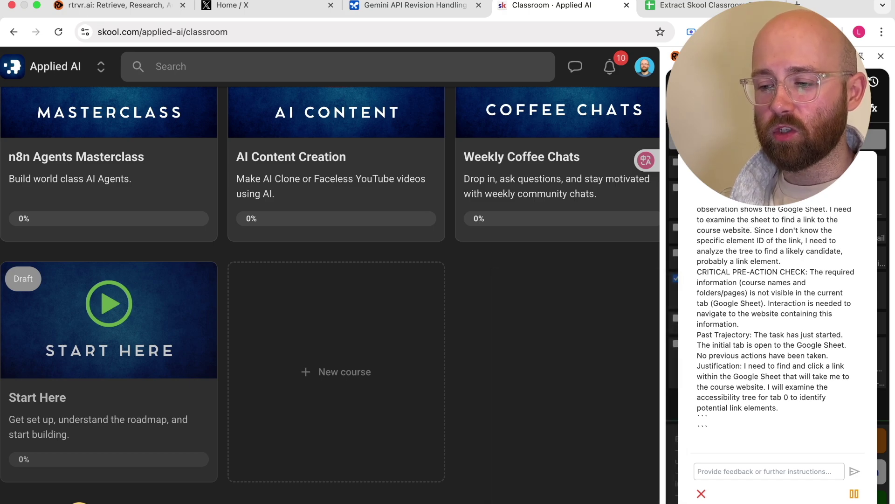
- Browse the course grid's Elements tree, then close DevTools
{"action": "scroll", "coordinate": [414, 177], "scroll_direction": "up", "scroll_amount": 5}
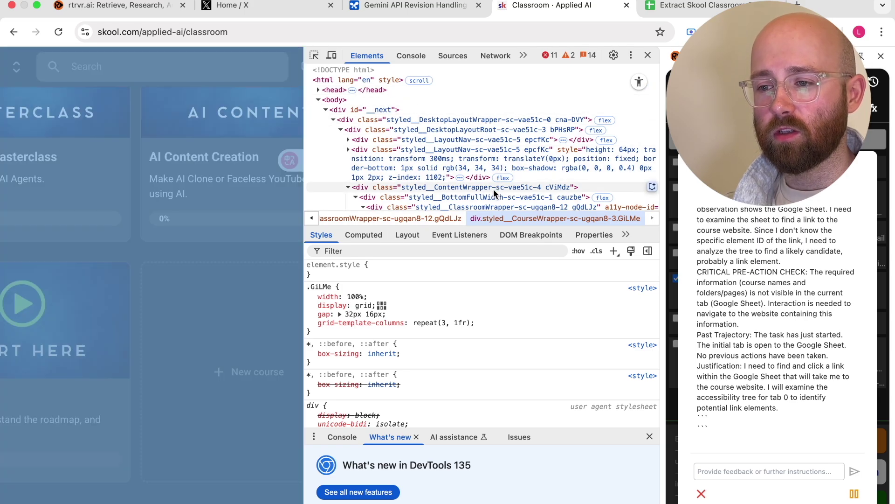
{"action": "scroll", "coordinate": [494, 189], "scroll_direction": "down", "scroll_amount": 1}
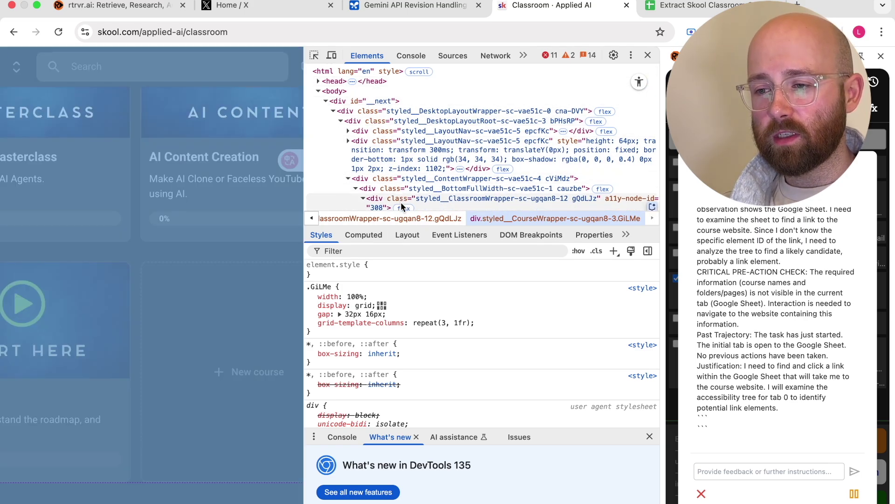
{"action": "scroll", "coordinate": [387, 150], "scroll_direction": "down", "scroll_amount": 10}
{"action": "scroll", "coordinate": [387, 151], "scroll_direction": "up", "scroll_amount": 3}
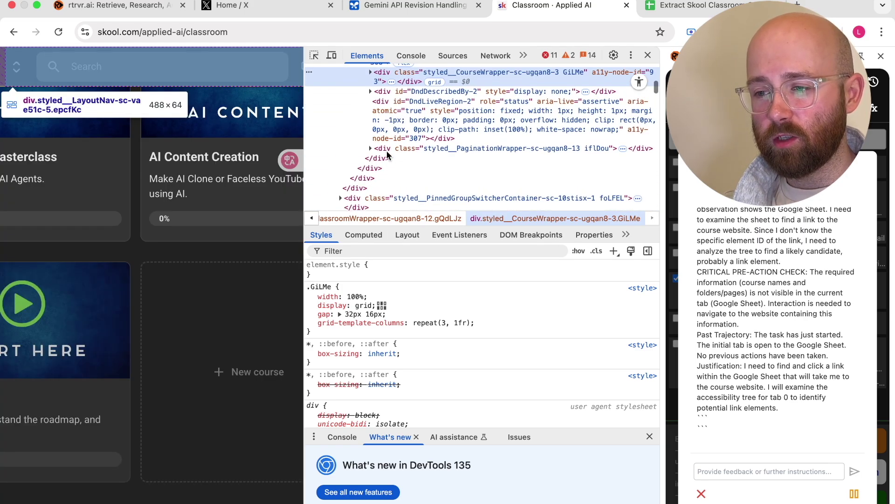
{"action": "scroll", "coordinate": [403, 122], "scroll_direction": "up", "scroll_amount": 7}
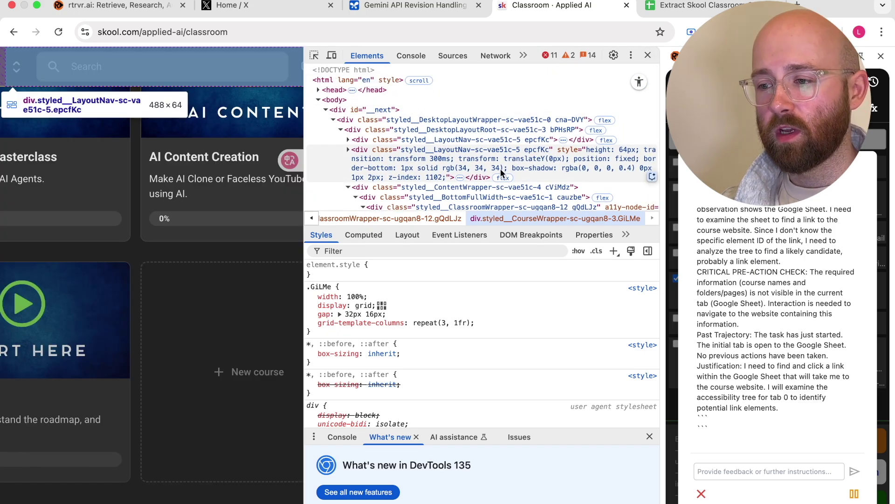
{"action": "scroll", "coordinate": [497, 144], "scroll_direction": "down", "scroll_amount": 5}
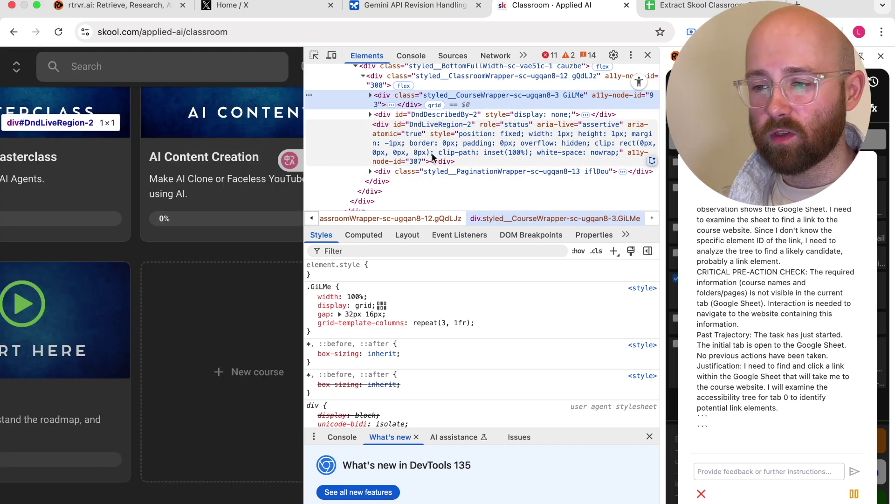
{"action": "scroll", "coordinate": [425, 105], "scroll_direction": "up", "scroll_amount": 1}
{"action": "scroll", "coordinate": [413, 90], "scroll_direction": "up", "scroll_amount": 3}
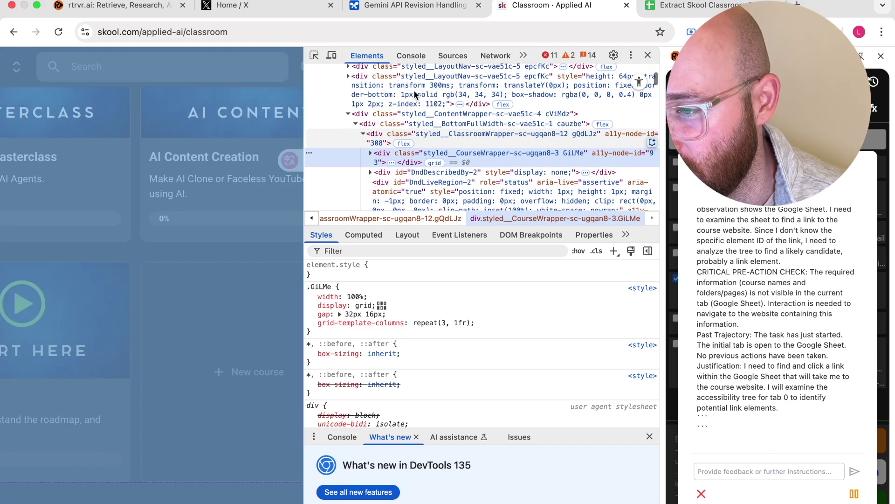
{"action": "scroll", "coordinate": [416, 77], "scroll_direction": "up", "scroll_amount": 1}
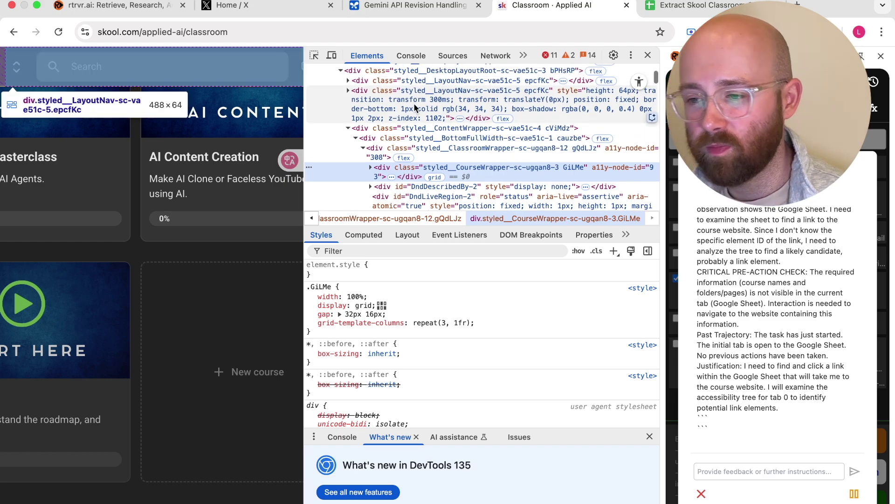
{"action": "scroll", "coordinate": [413, 103], "scroll_direction": "down", "scroll_amount": 5}
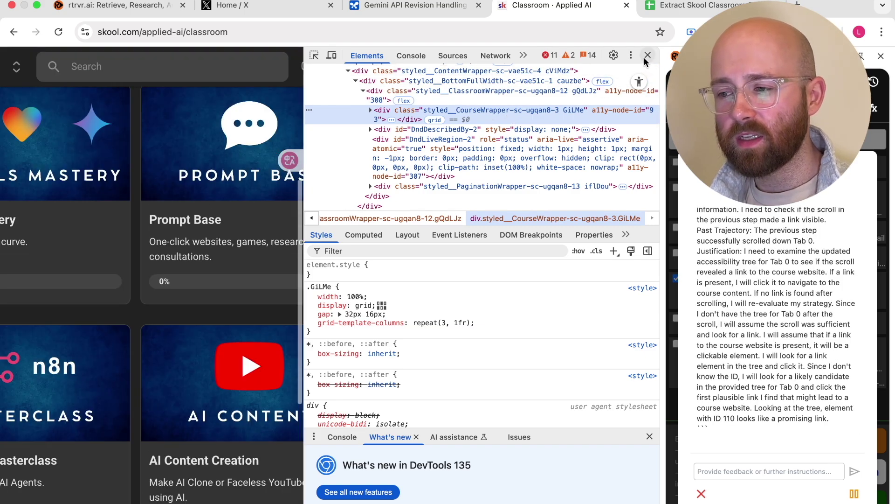
{"action": "left_click", "coordinate": [648, 55]}
{"action": "scroll", "coordinate": [612, 143], "scroll_direction": "down", "scroll_amount": 10}
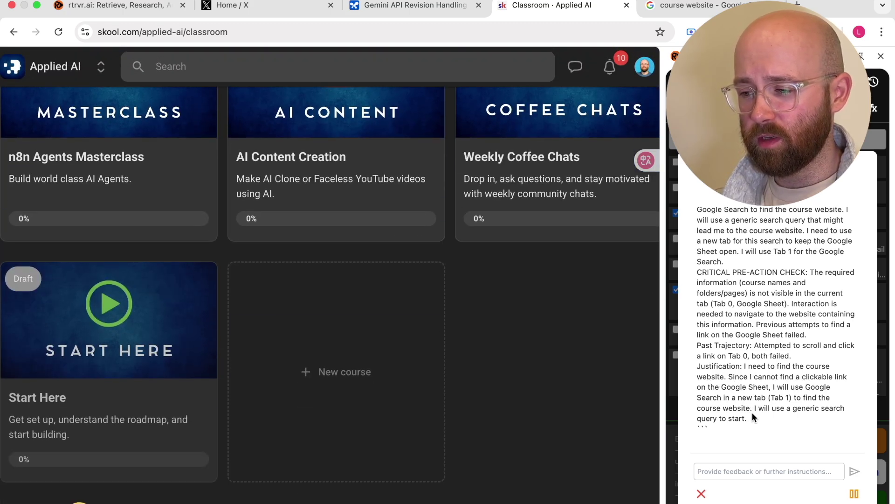
{"action": "scroll", "coordinate": [354, 284], "scroll_direction": "up", "scroll_amount": 8}
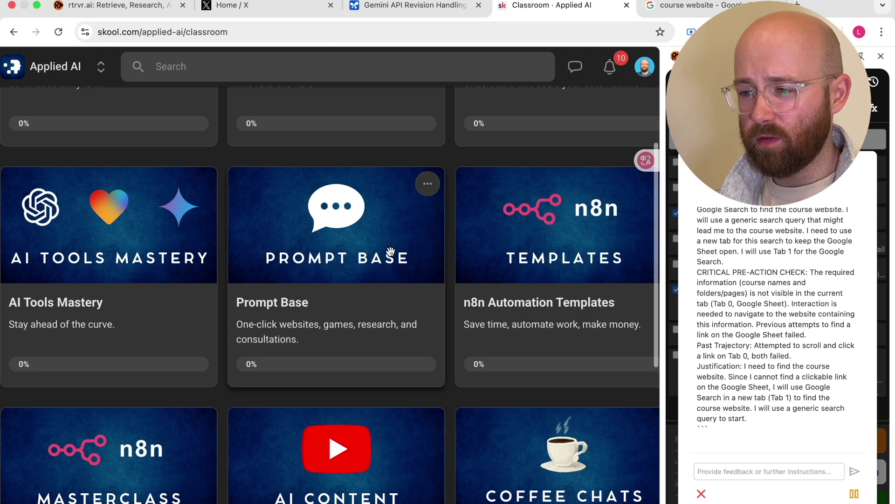
{"action": "scroll", "coordinate": [354, 283], "scroll_direction": "up", "scroll_amount": 4}
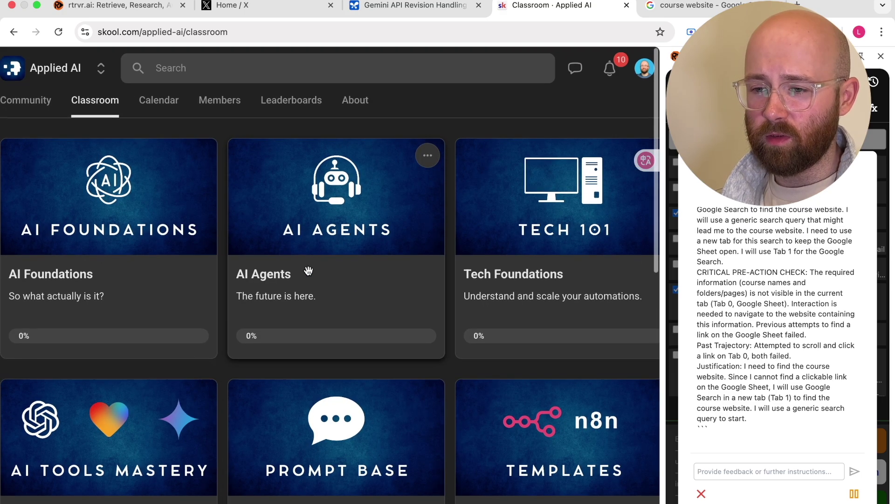
- Open the AI Foundations course card from the Classroom grid
{"action": "left_click", "coordinate": [162, 238]}
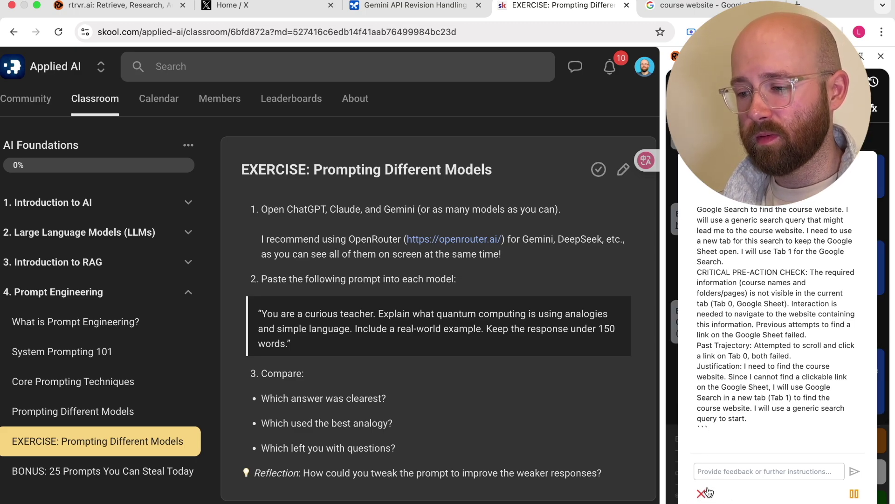
- Pause the rtrvr.ai agent, reload the lesson page and dismiss the output popup
{"action": "scroll", "coordinate": [767, 400], "scroll_direction": "up", "scroll_amount": 1}
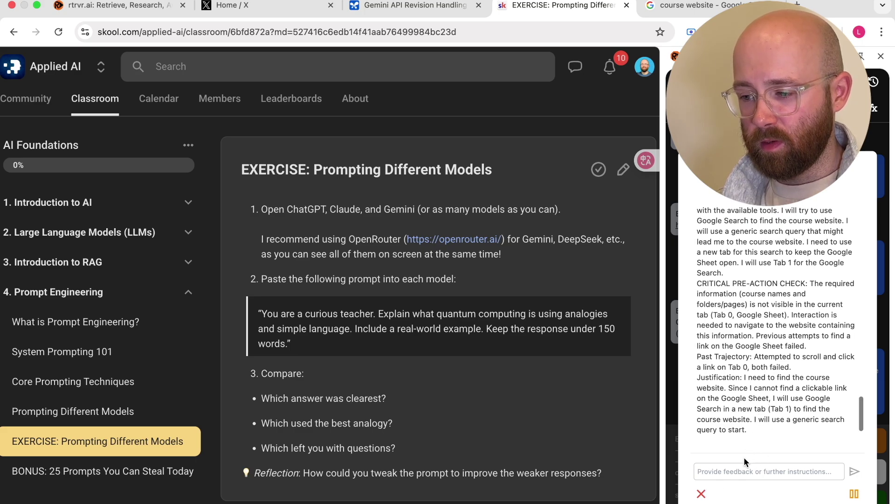
{"action": "left_click", "coordinate": [736, 476]}
{"action": "scroll", "coordinate": [758, 431], "scroll_direction": "down", "scroll_amount": 1}
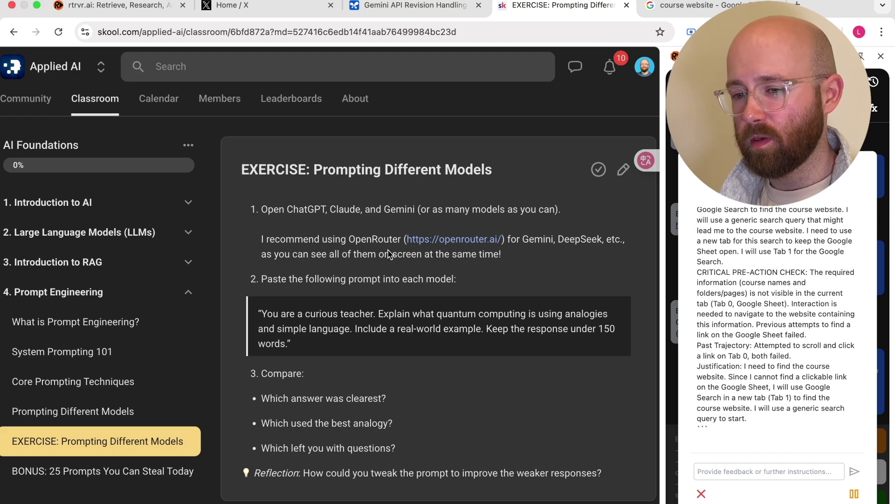
{"action": "left_click", "coordinate": [857, 494]}
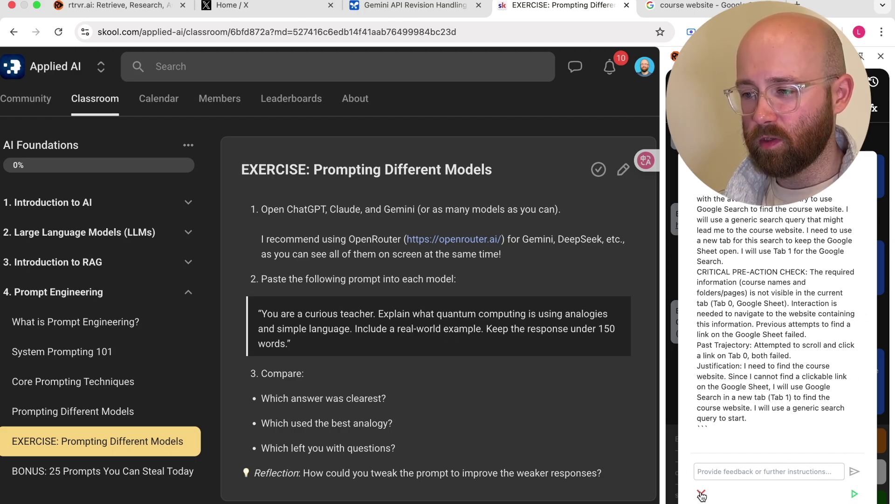
{"action": "left_click", "coordinate": [611, 32]}
{"action": "key", "text": "Return"}
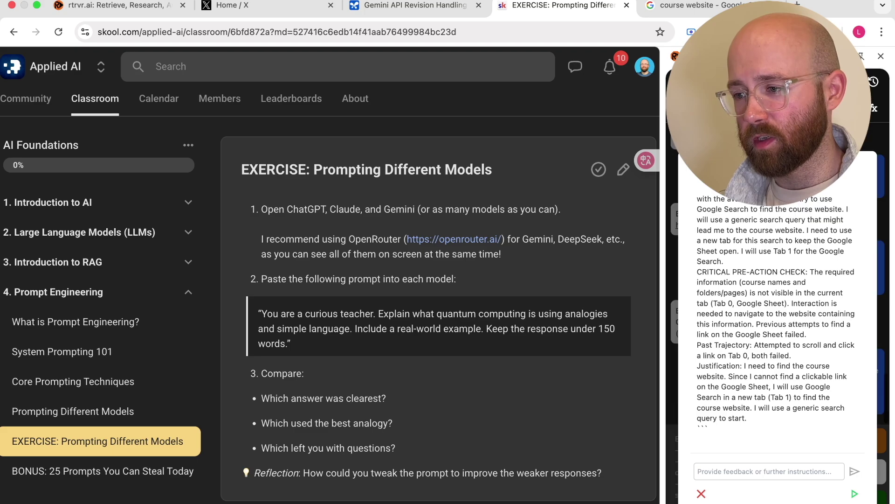
{"action": "left_click", "coordinate": [874, 83]}
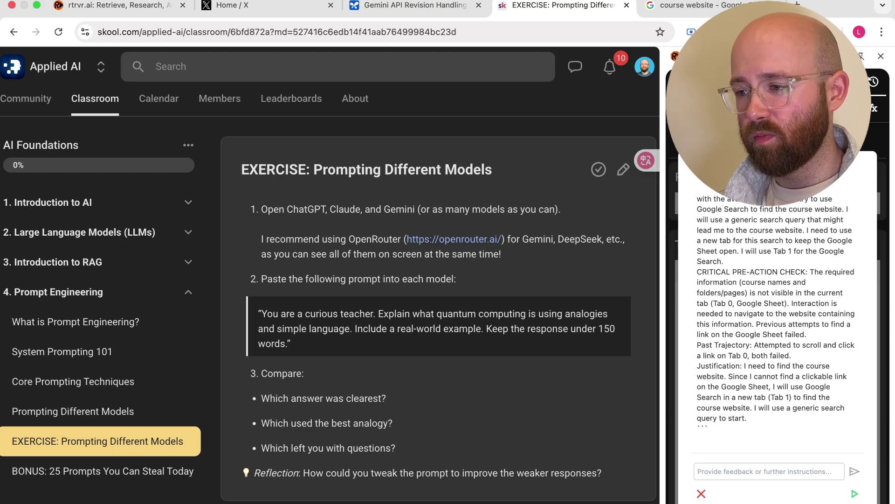
{"action": "key", "text": "Escape"}
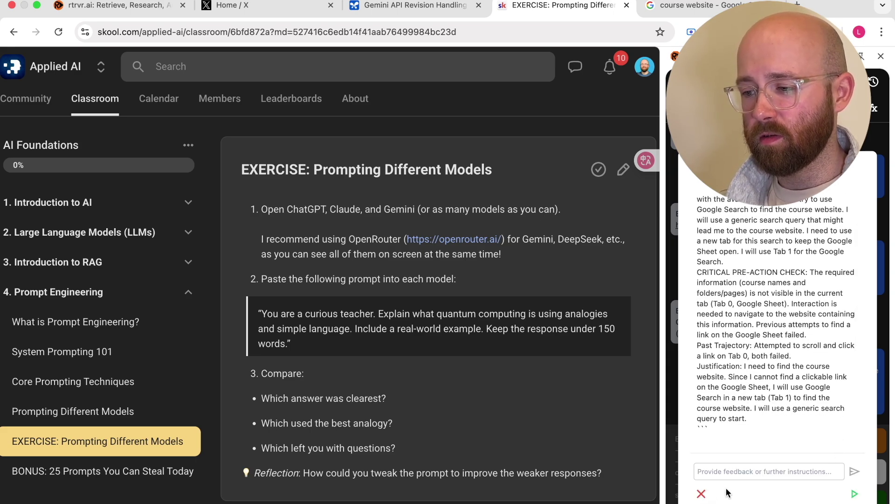
- Send the agent the feedback 'use this page, we;re on ai foundations'
{"action": "left_click", "coordinate": [740, 472]}
{"action": "type", "text": "use this page, we;re on a"}
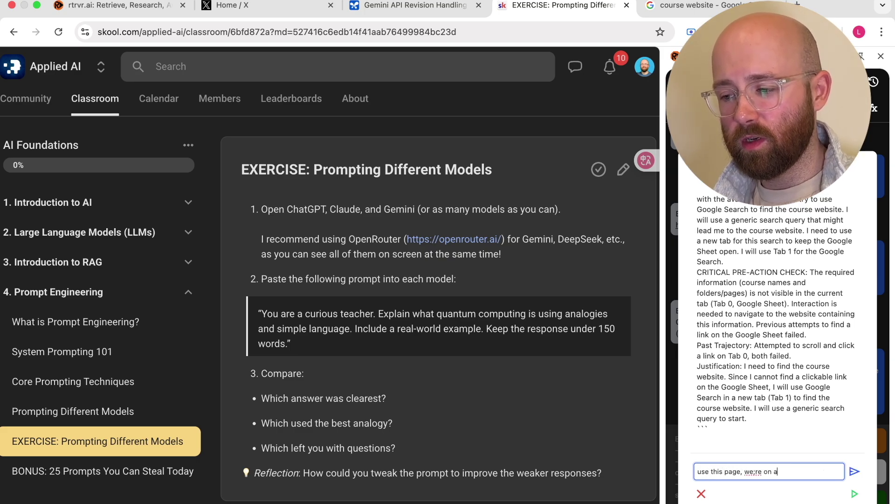
{"action": "type", "text": "i foundations"}
{"action": "key", "text": "Return"}
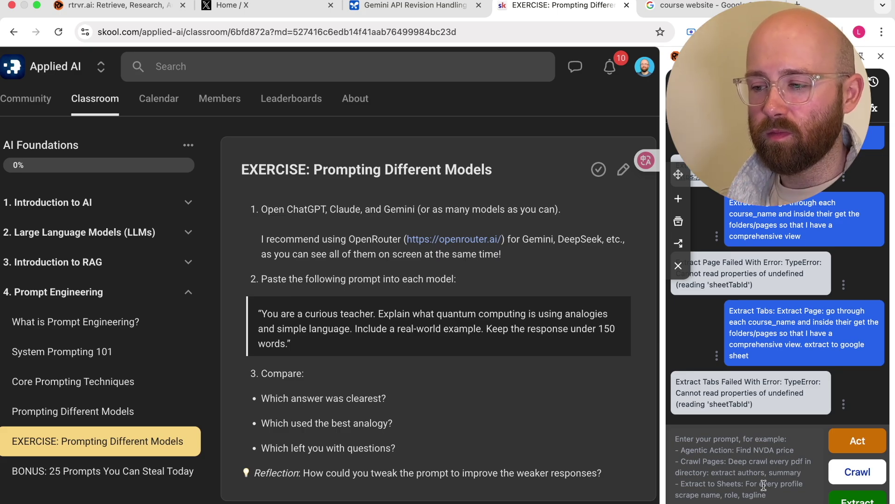
- Run Extract Page on the open AI Foundations lesson tab
{"action": "left_click", "coordinate": [754, 458]}
{"action": "left_click", "coordinate": [857, 498]}
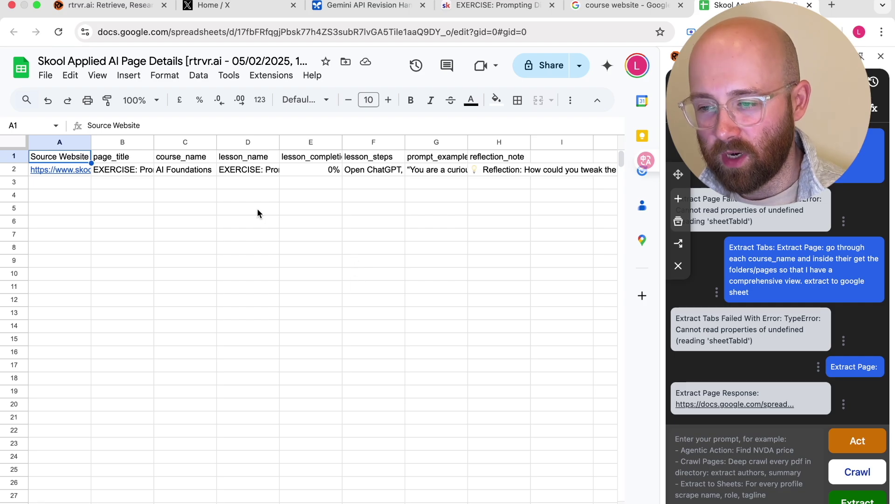
- Widen the page_title column in the Skool Applied AI Page Details sheet
{"action": "scroll", "coordinate": [438, 184], "scroll_direction": "right", "scroll_amount": 4}
{"action": "scroll", "coordinate": [438, 181], "scroll_direction": "left", "scroll_amount": 4}
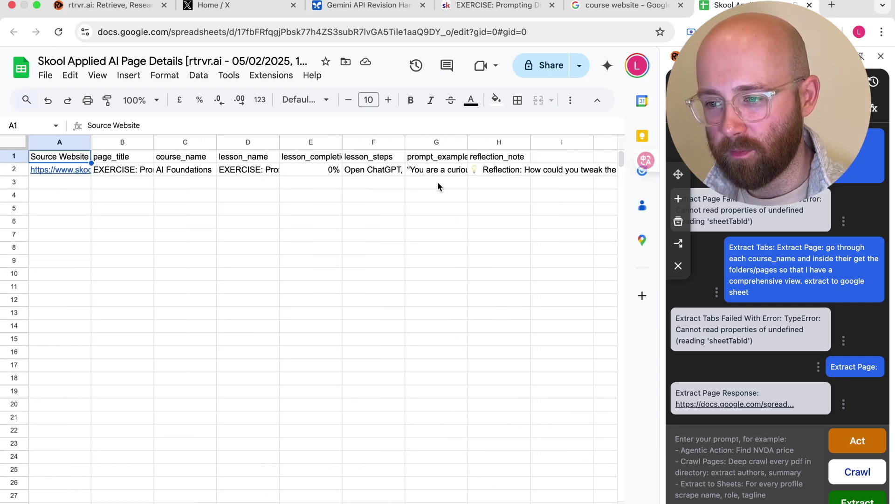
{"action": "left_click", "coordinate": [491, 6]}
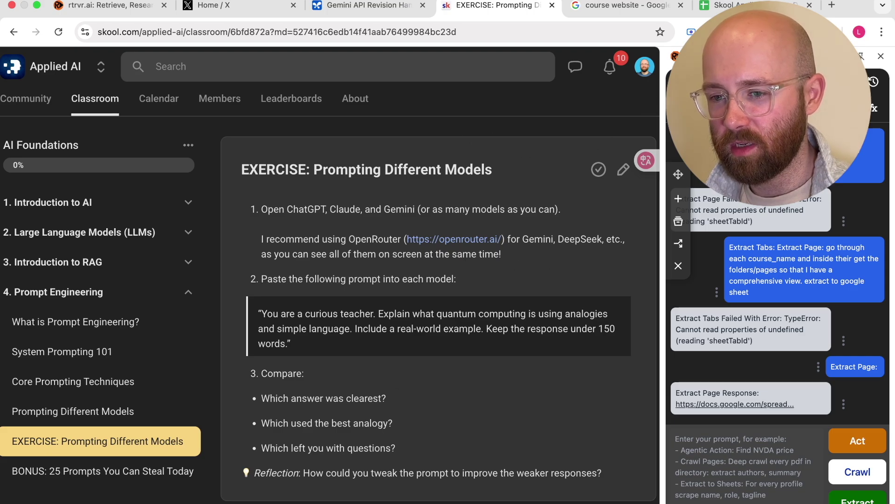
{"action": "left_click", "coordinate": [728, 6]}
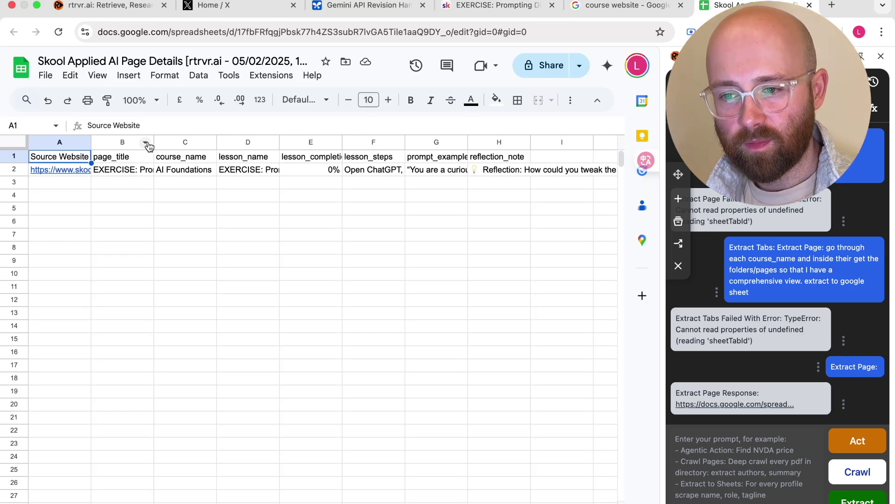
{"action": "left_click_drag", "start_coordinate": [154, 139], "coordinate": [289, 139]}
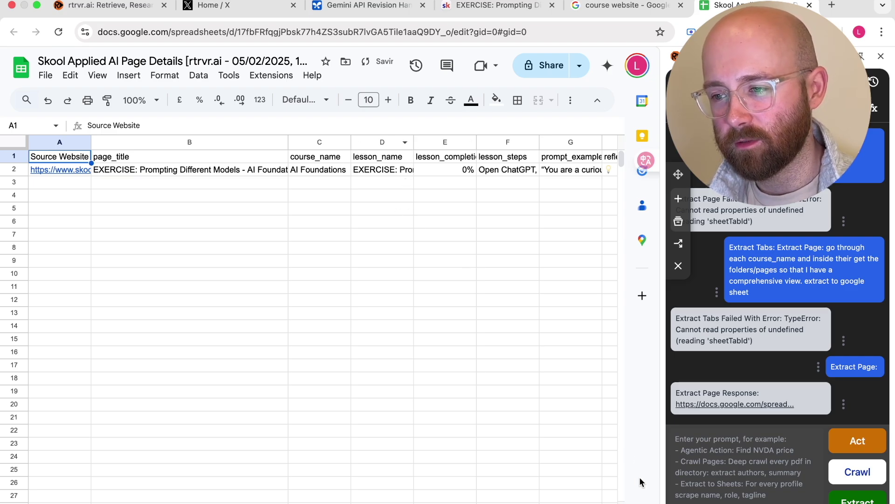
- Ask rtrvr.ai to get the same details for all lessons
{"action": "left_click", "coordinate": [717, 472]}
{"action": "type", "text": "dan you get"}
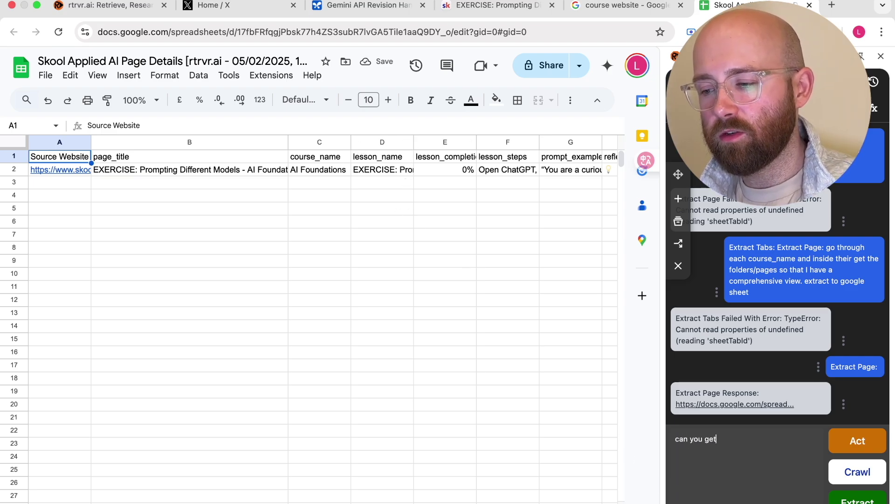
{"action": "type", "text": " it for all lessons"}
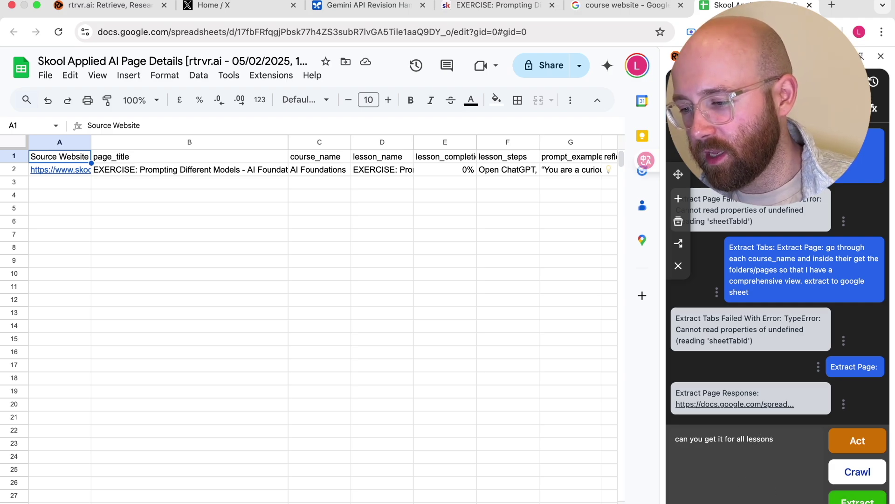
{"action": "key", "text": "Return"}
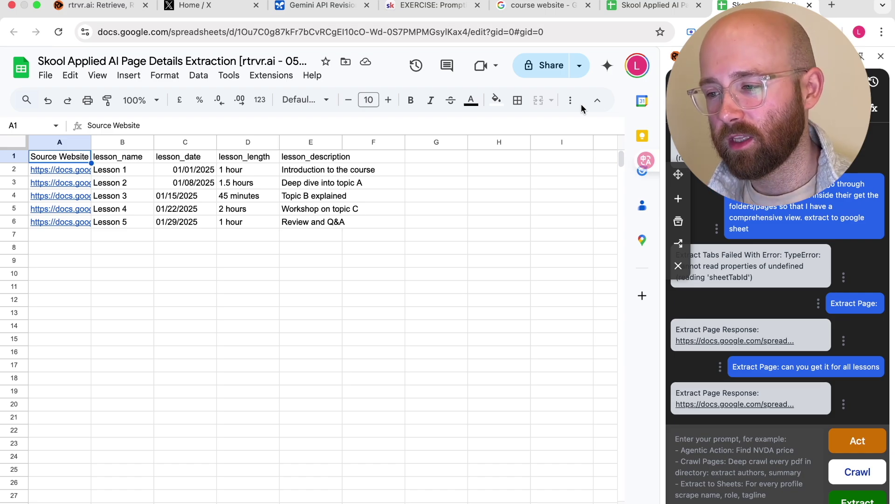
- Switch back to the Skool 'EXERCISE: Prompting Different Models' tab and review the rtrvr.ai chat history
{"action": "left_click", "coordinate": [455, 9]}
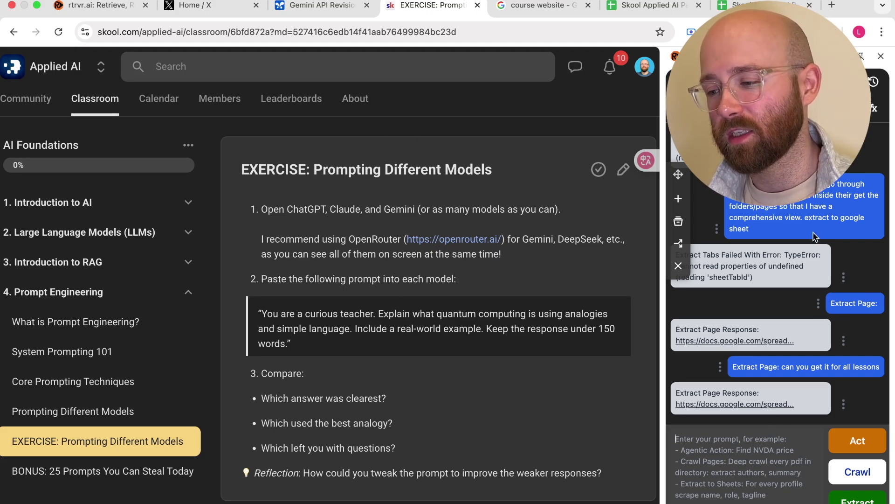
{"action": "scroll", "coordinate": [796, 321], "scroll_direction": "up", "scroll_amount": 10}
{"action": "left_click", "coordinate": [676, 438]}
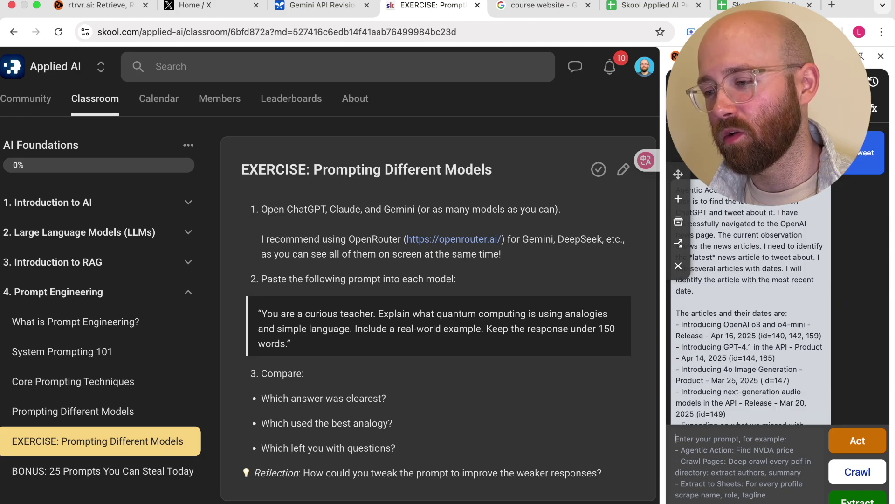
{"action": "scroll", "coordinate": [733, 213], "scroll_direction": "down", "scroll_amount": 10}
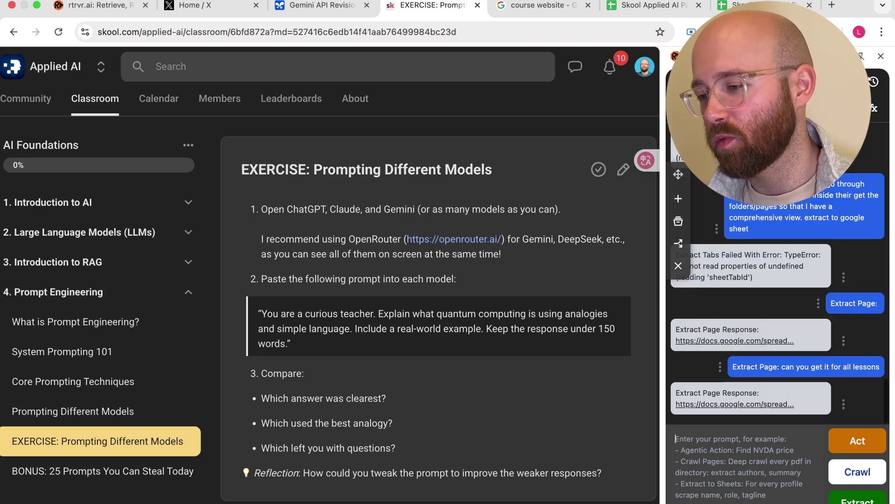
{"action": "scroll", "coordinate": [763, 309], "scroll_direction": "up", "scroll_amount": 10}
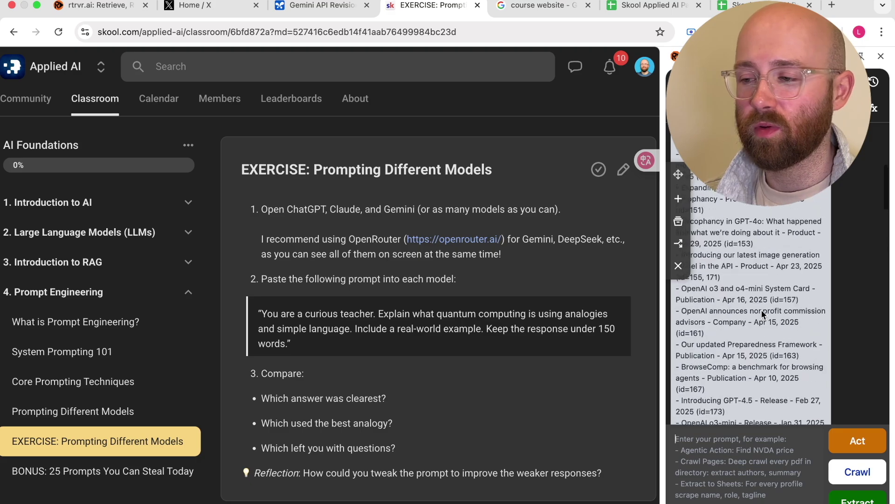
- Load chatgpt.com in the course website tab via the address bar suggestion
{"action": "left_click", "coordinate": [556, 9]}
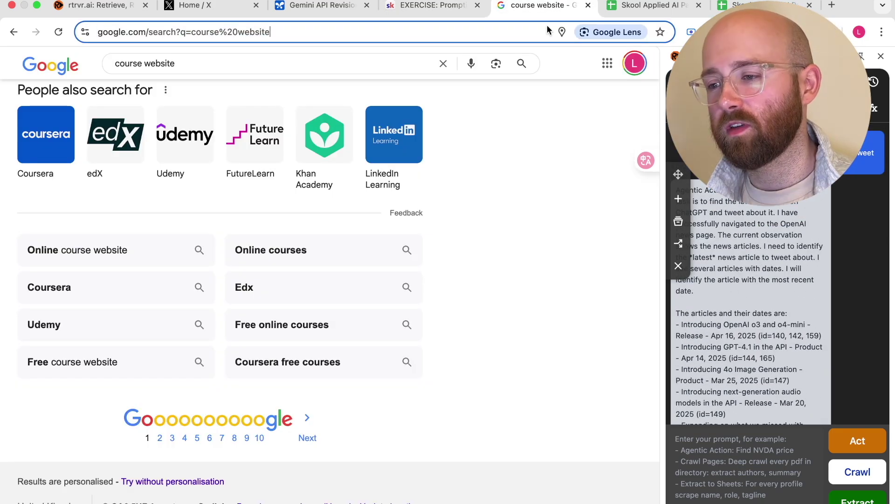
{"action": "left_click", "coordinate": [547, 24]}
{"action": "type", "text": "c"}
{"action": "key", "text": "BackSpace"}
{"action": "key", "text": "Down"}
{"action": "key", "text": "Return"}
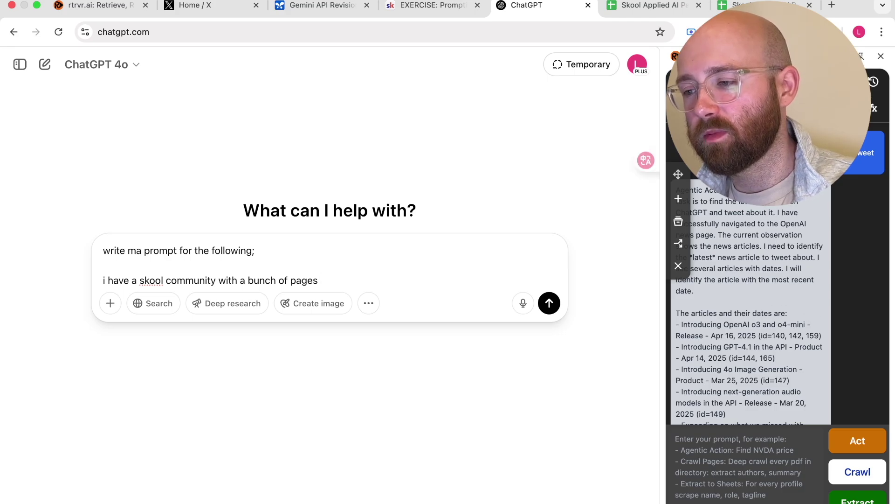
- Clear all rtrvr.ai chat history and enter 'can you chat with chatgpt to find a cure for all wars'
{"action": "left_click", "coordinate": [679, 221]}
{"action": "left_click", "coordinate": [725, 247]}
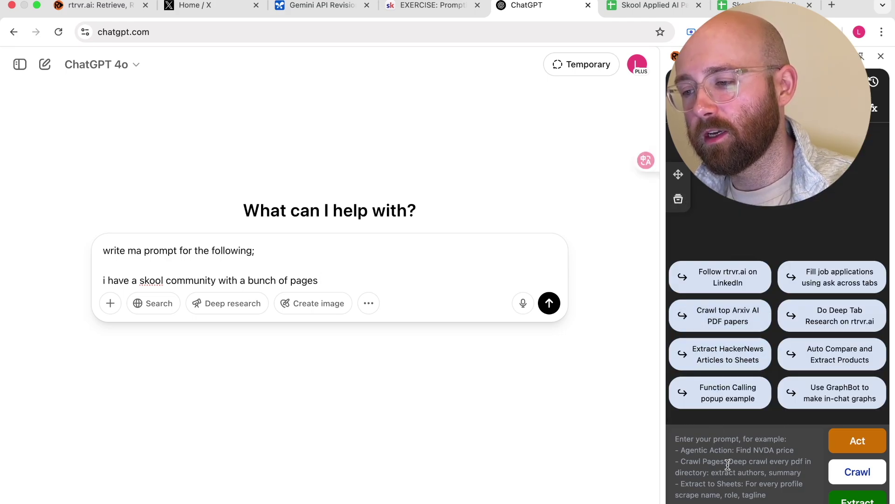
{"action": "type", "text": "can you ch"}
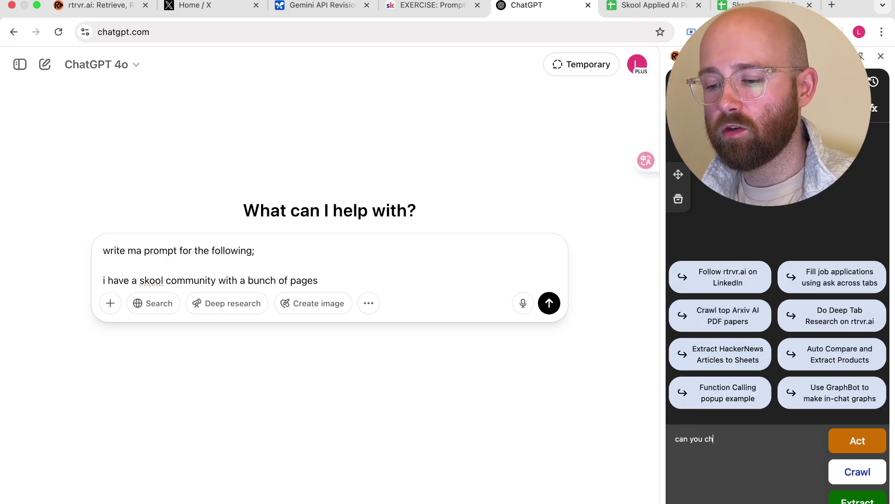
{"action": "type", "text": "at with chatgpt"}
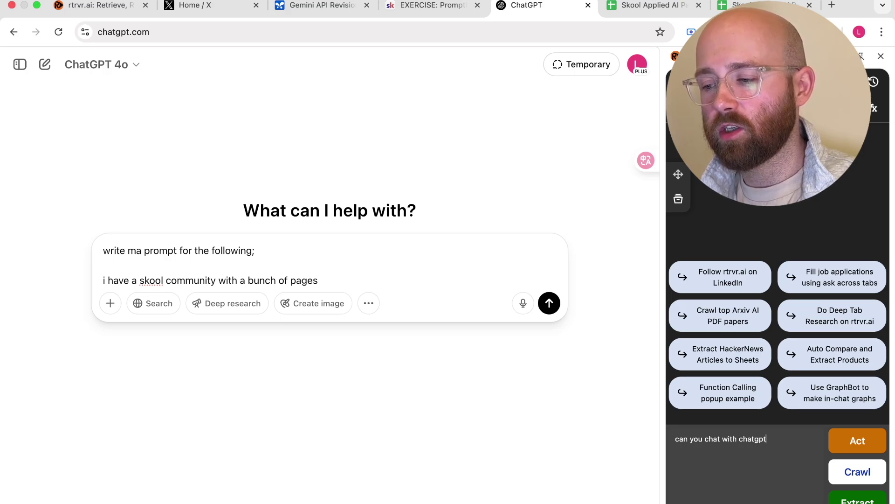
{"action": "type", "text": " to find a cure for "}
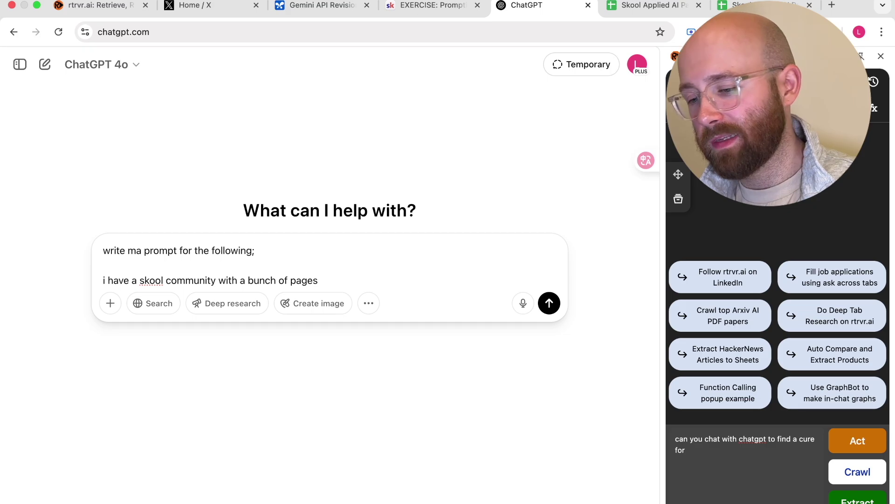
{"action": "type", "text": "all wars"}
- Empty ChatGPT's message box, then run the rtrvr.ai request as an agentic Act
{"action": "left_click", "coordinate": [393, 258]}
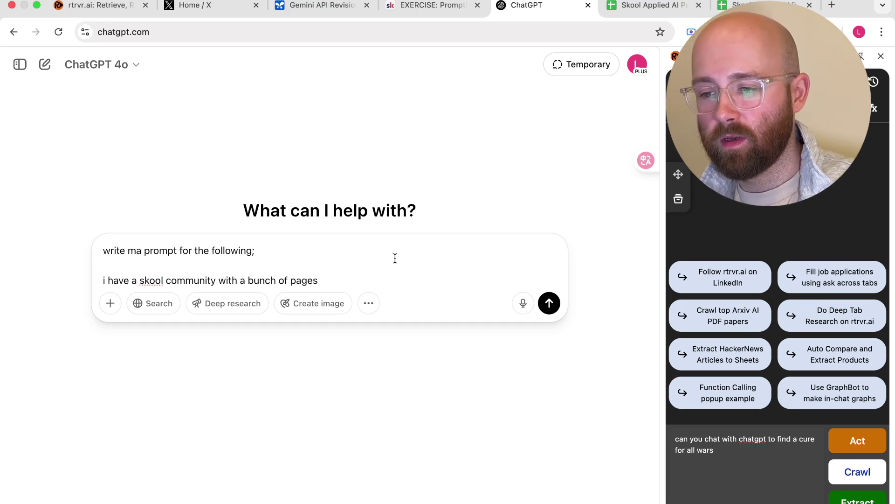
{"action": "key", "text": "super+a"}
{"action": "key", "text": "super+v"}
{"action": "key", "text": "super+a"}
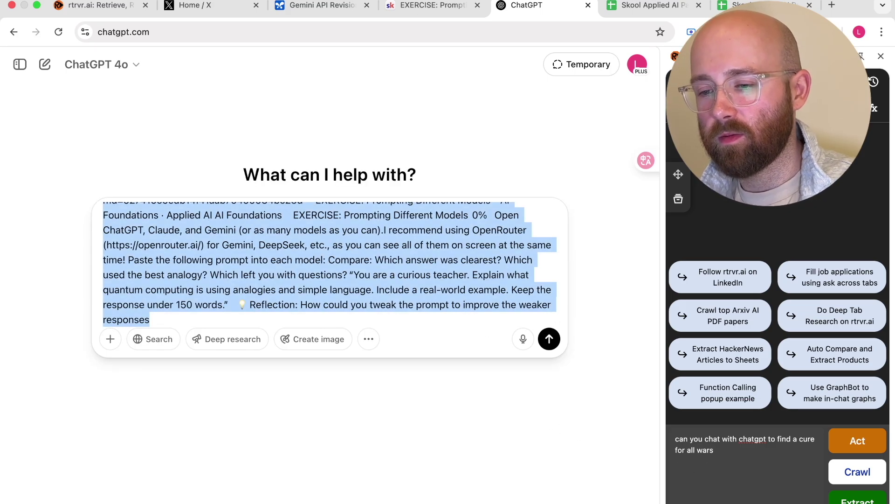
{"action": "key", "text": "BackSpace"}
{"action": "left_click", "coordinate": [854, 448]}
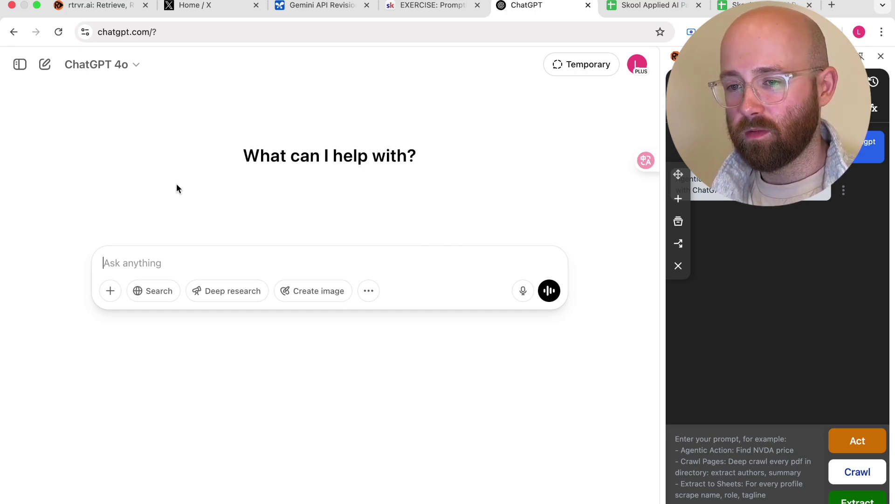
{"action": "left_click", "coordinate": [23, 68]}
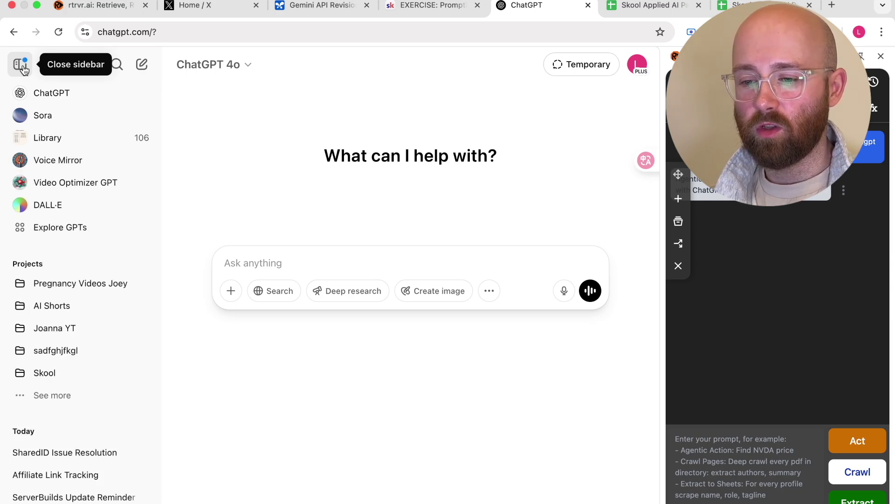
{"action": "left_click", "coordinate": [23, 68]}
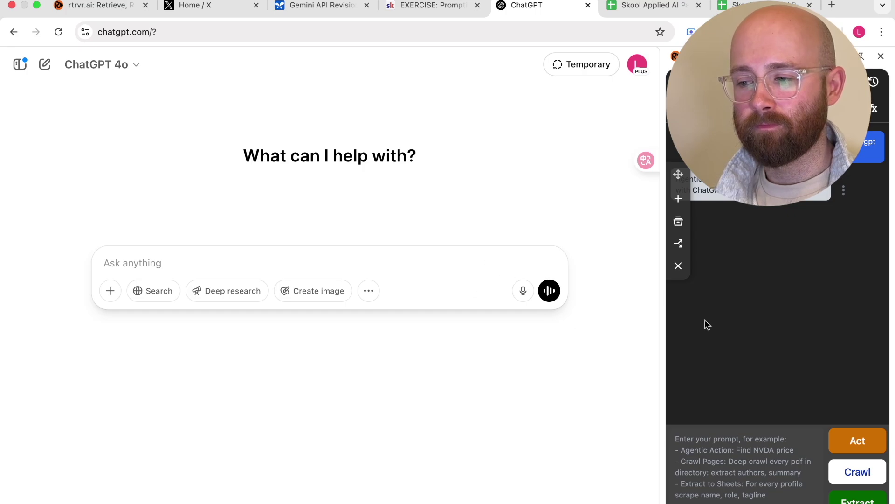
{"action": "left_click", "coordinate": [678, 221]}
{"action": "left_click", "coordinate": [860, 282]}
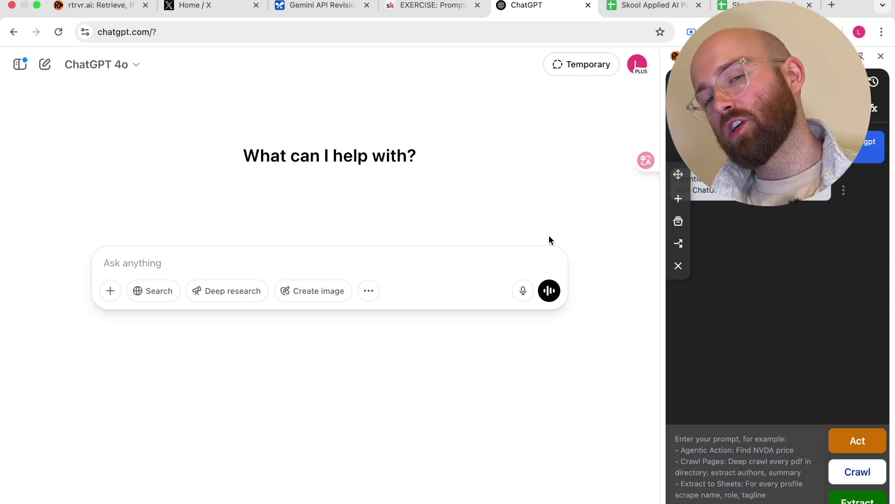
{"action": "left_click", "coordinate": [436, 6]}
- Browse the Classroom course cards, then show the Applied AI community's About page
{"action": "left_click", "coordinate": [113, 102]}
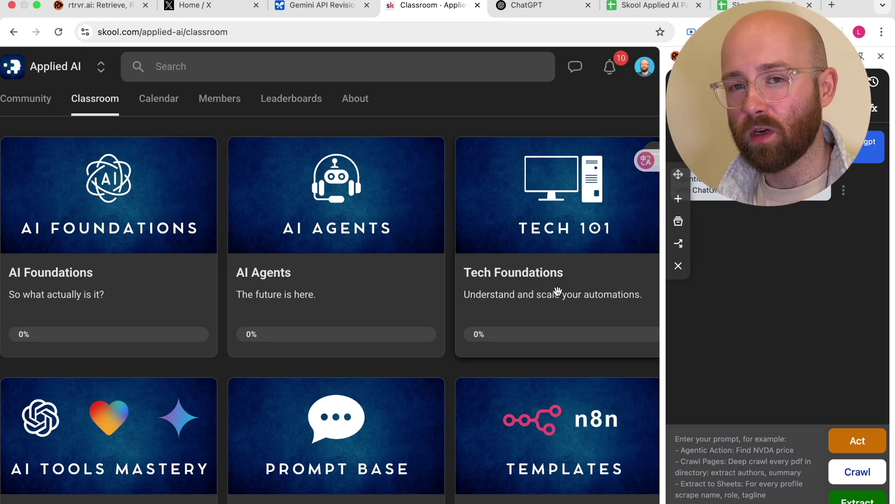
{"action": "scroll", "coordinate": [434, 346], "scroll_direction": "down", "scroll_amount": 3}
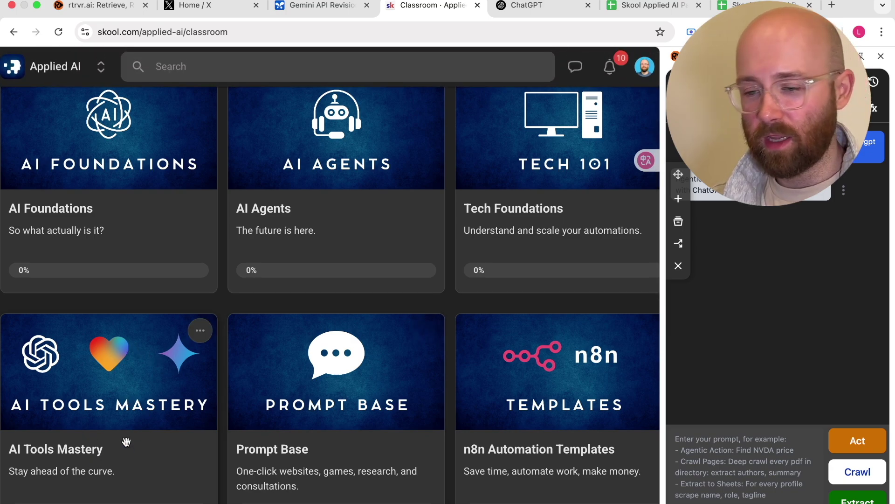
{"action": "scroll", "coordinate": [148, 484], "scroll_direction": "down", "scroll_amount": 5}
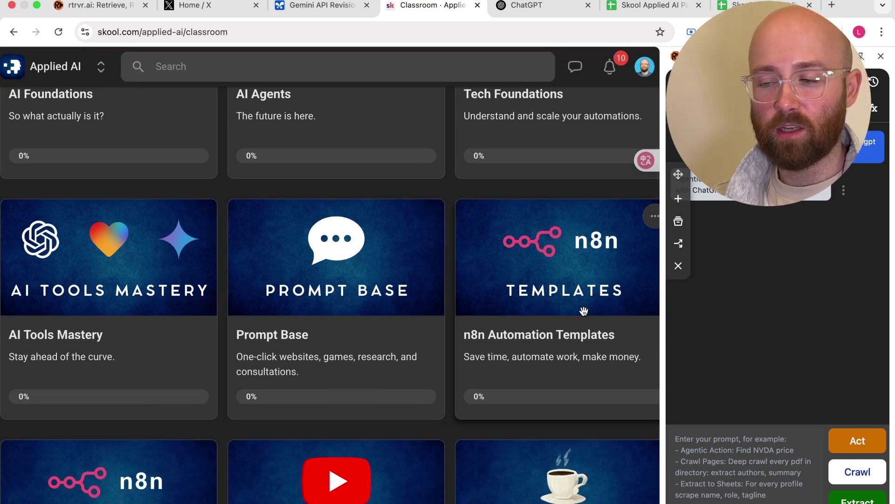
{"action": "scroll", "coordinate": [578, 370], "scroll_direction": "down", "scroll_amount": 2}
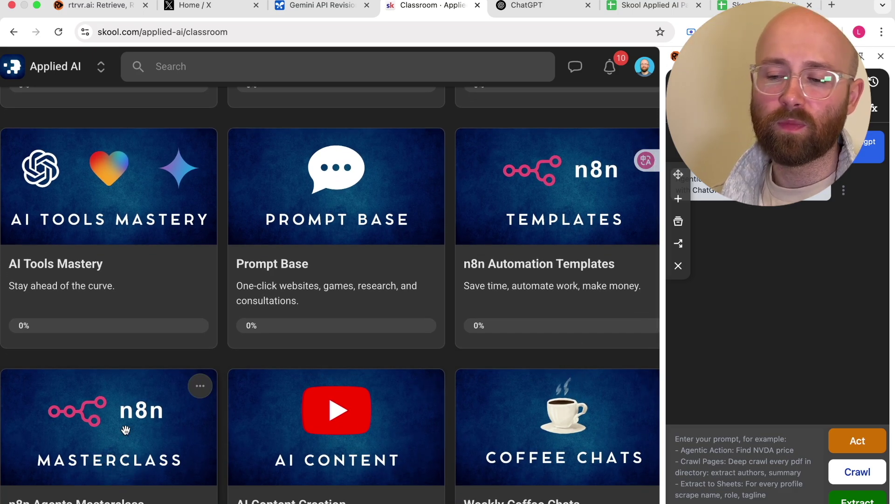
{"action": "scroll", "coordinate": [136, 430], "scroll_direction": "down", "scroll_amount": 5}
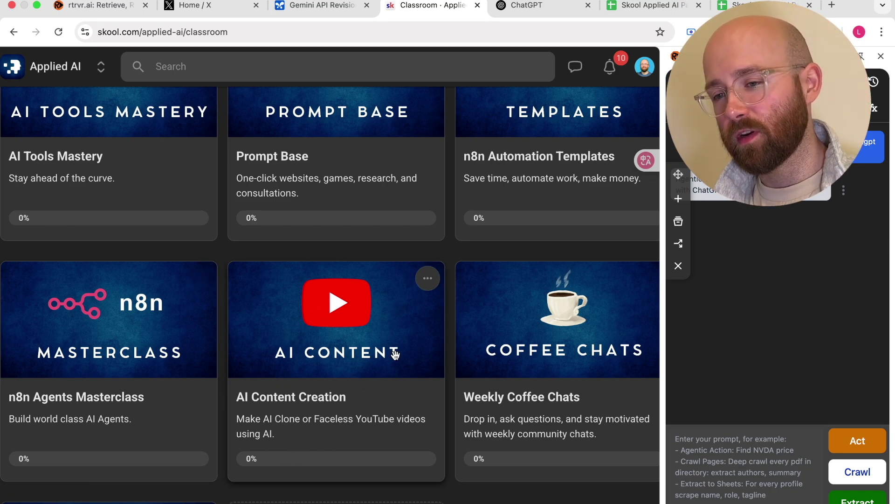
{"action": "scroll", "coordinate": [424, 252], "scroll_direction": "up", "scroll_amount": 8}
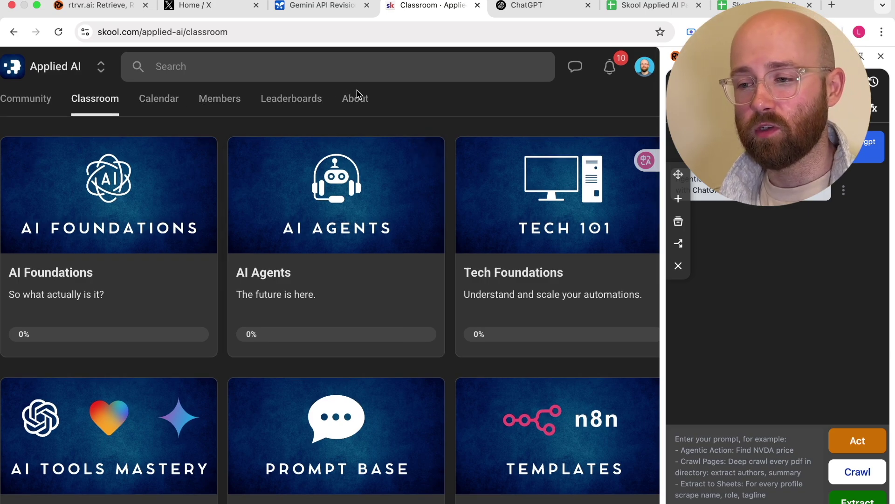
{"action": "left_click", "coordinate": [368, 106]}
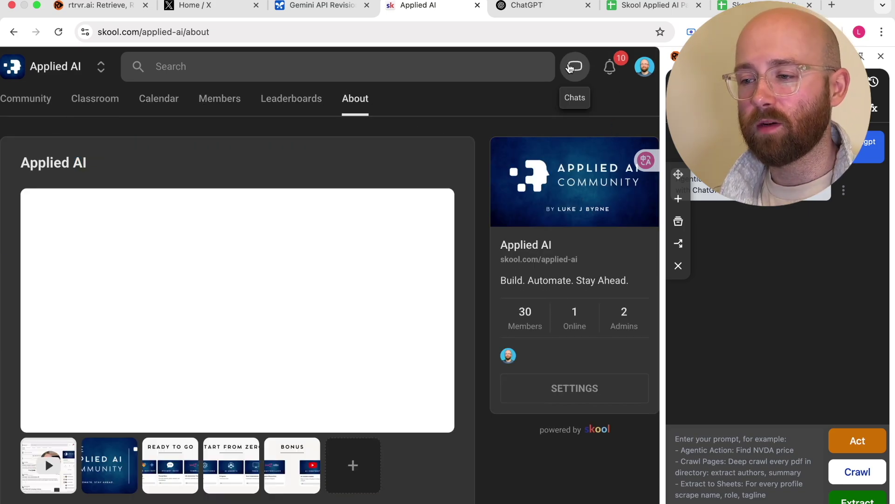